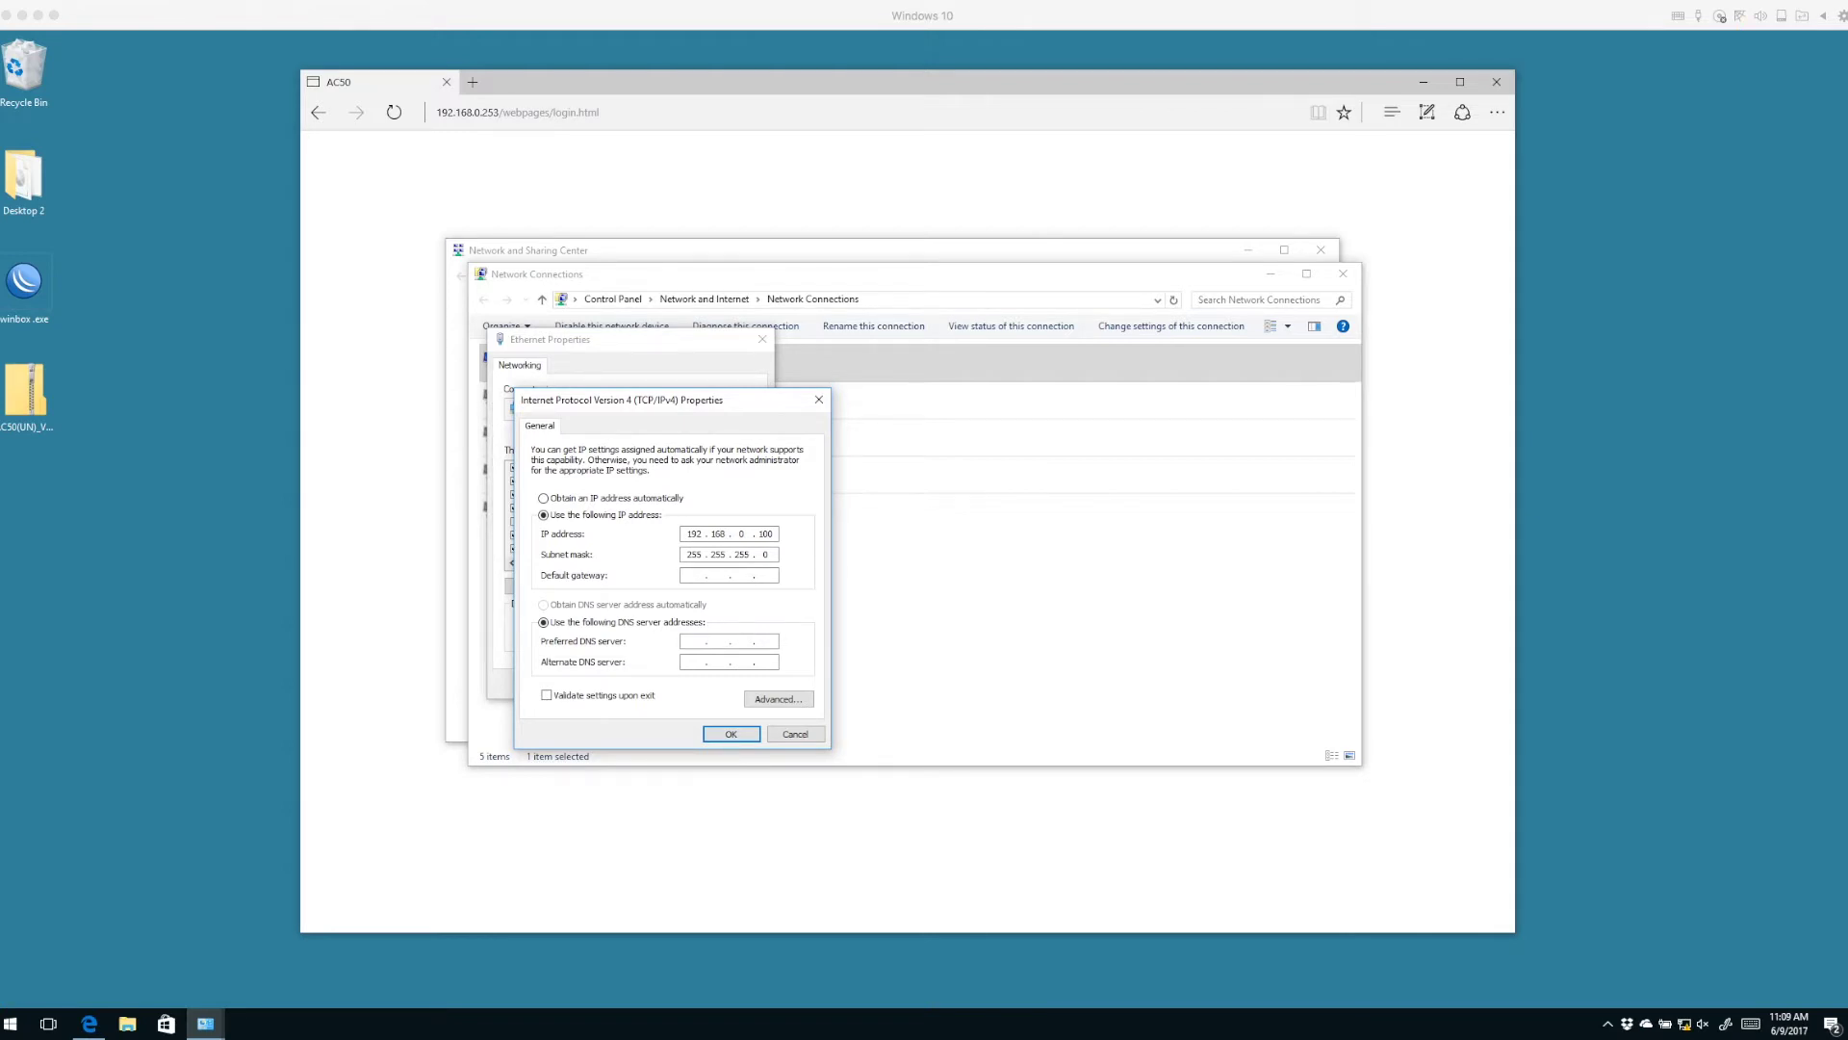
Apply the static 192.168.0.100 / 255.255.255.0 address to Ethernet and close both properties dialogs.
double_click(741, 554)
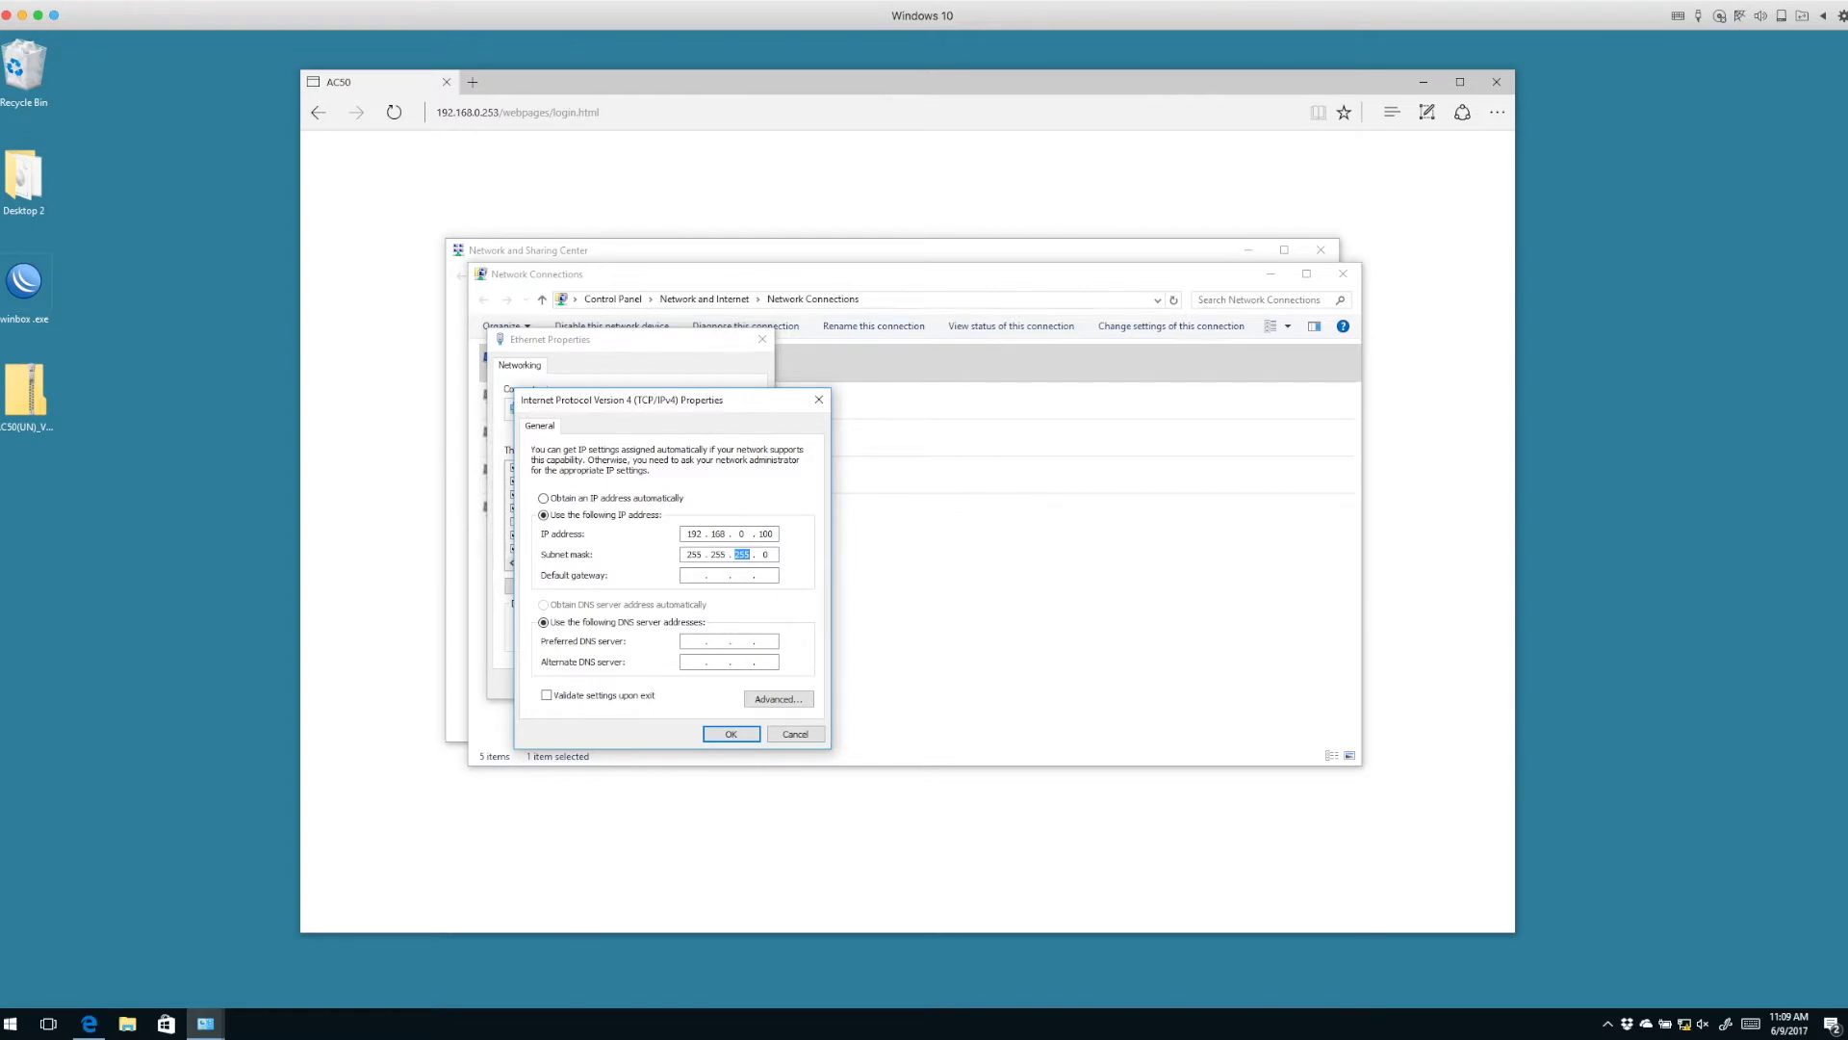
left_click(731, 733)
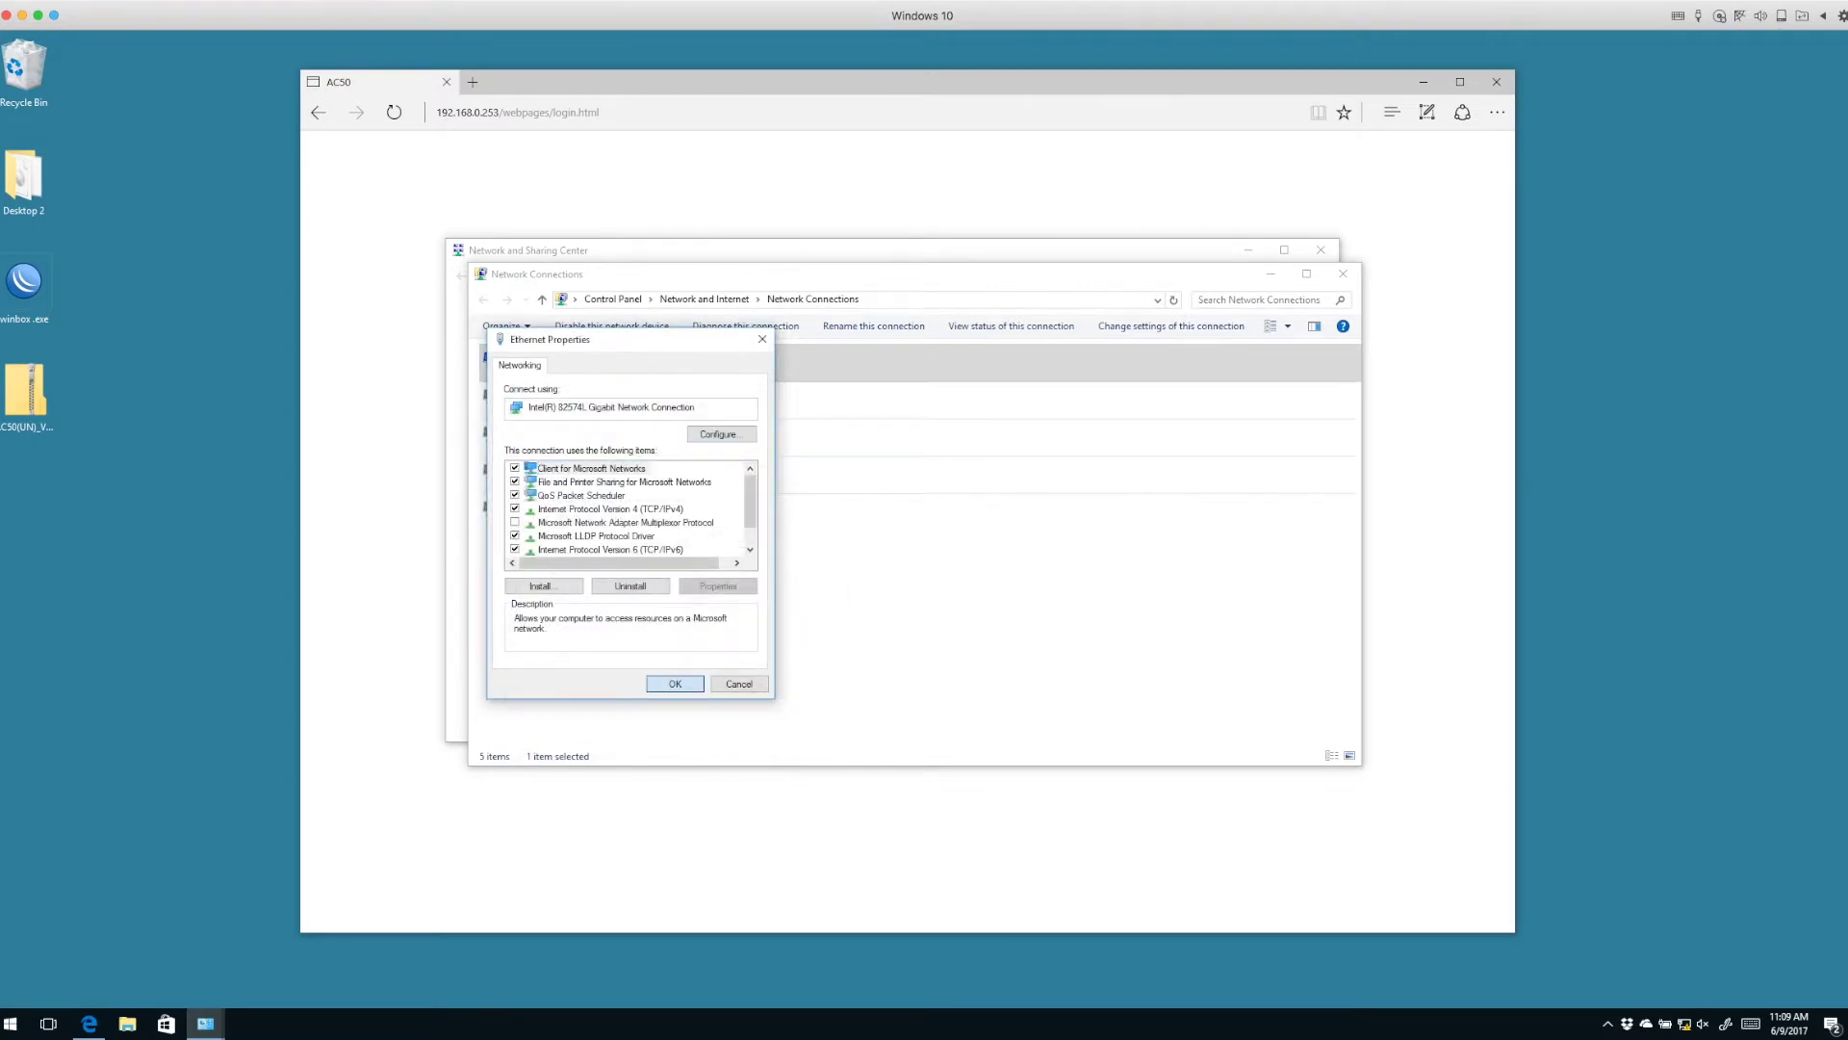
key("Return")
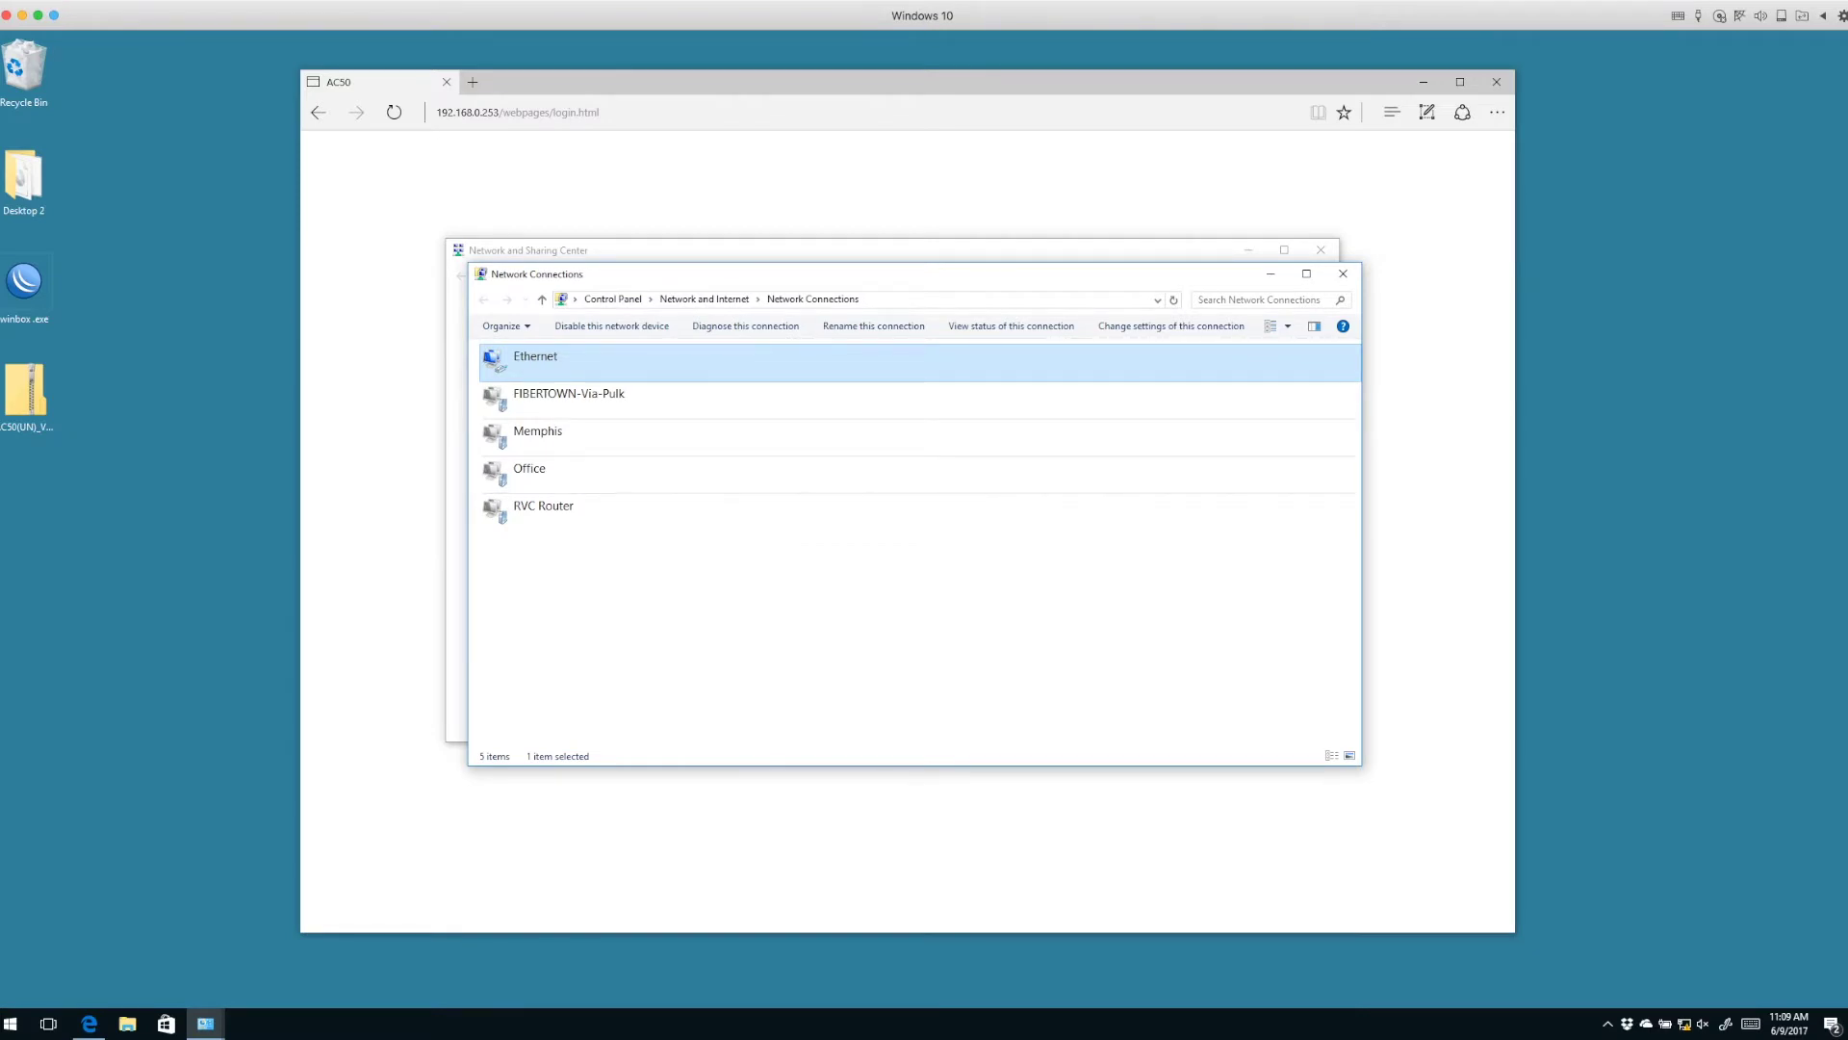
Load the AC50 controller login page at 192.168.0.253 in a new Edge tab.
left_click(473, 82)
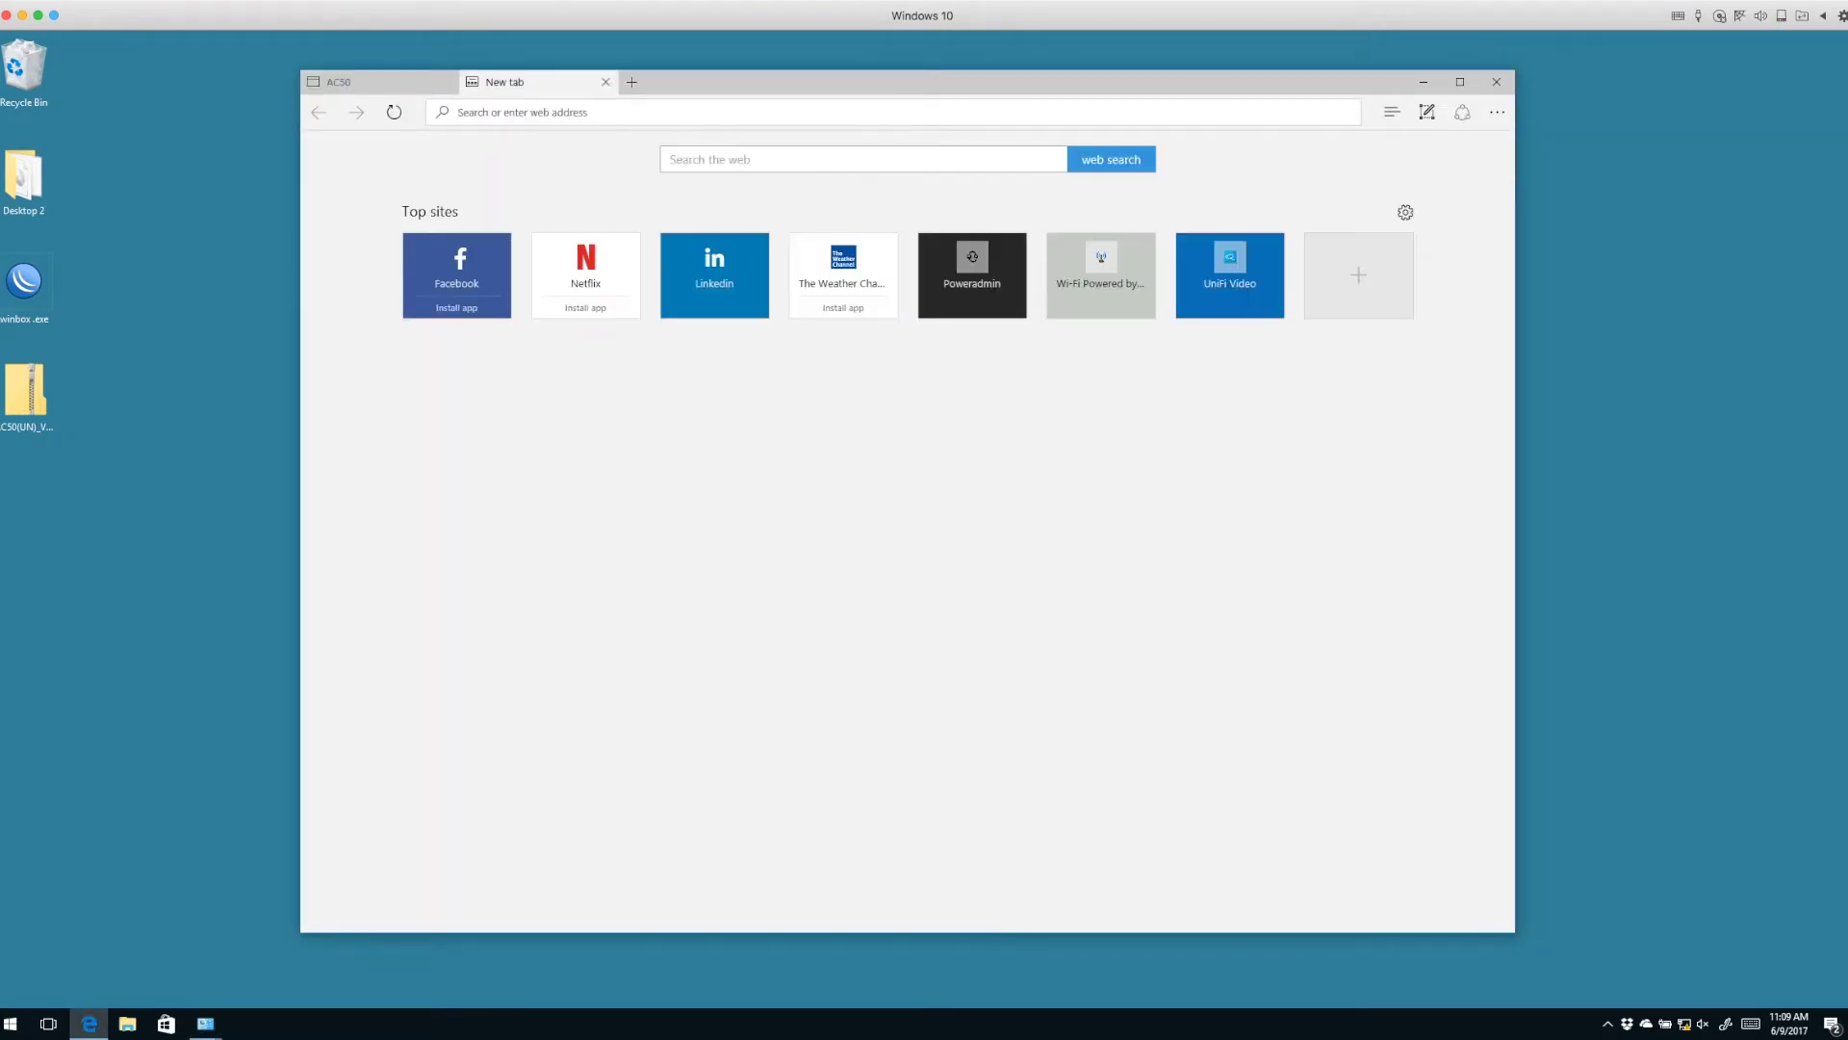
type("1")
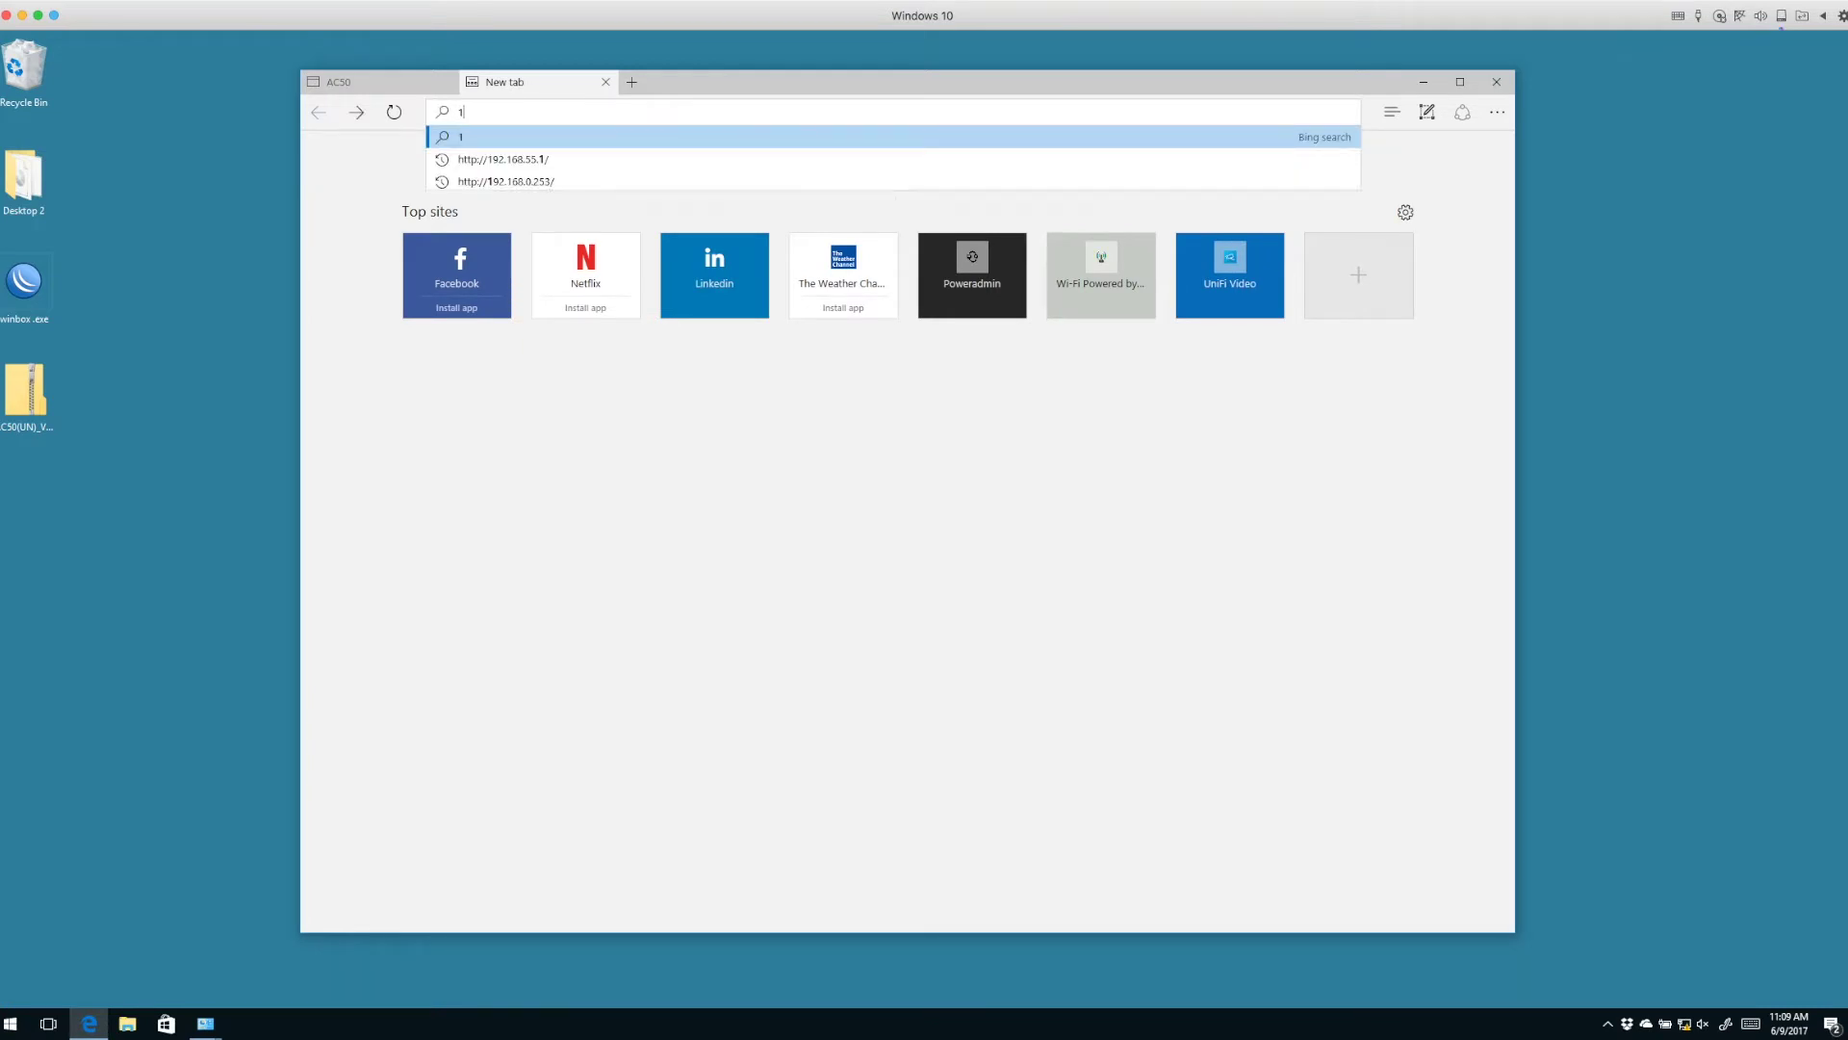
type("92.168.0")
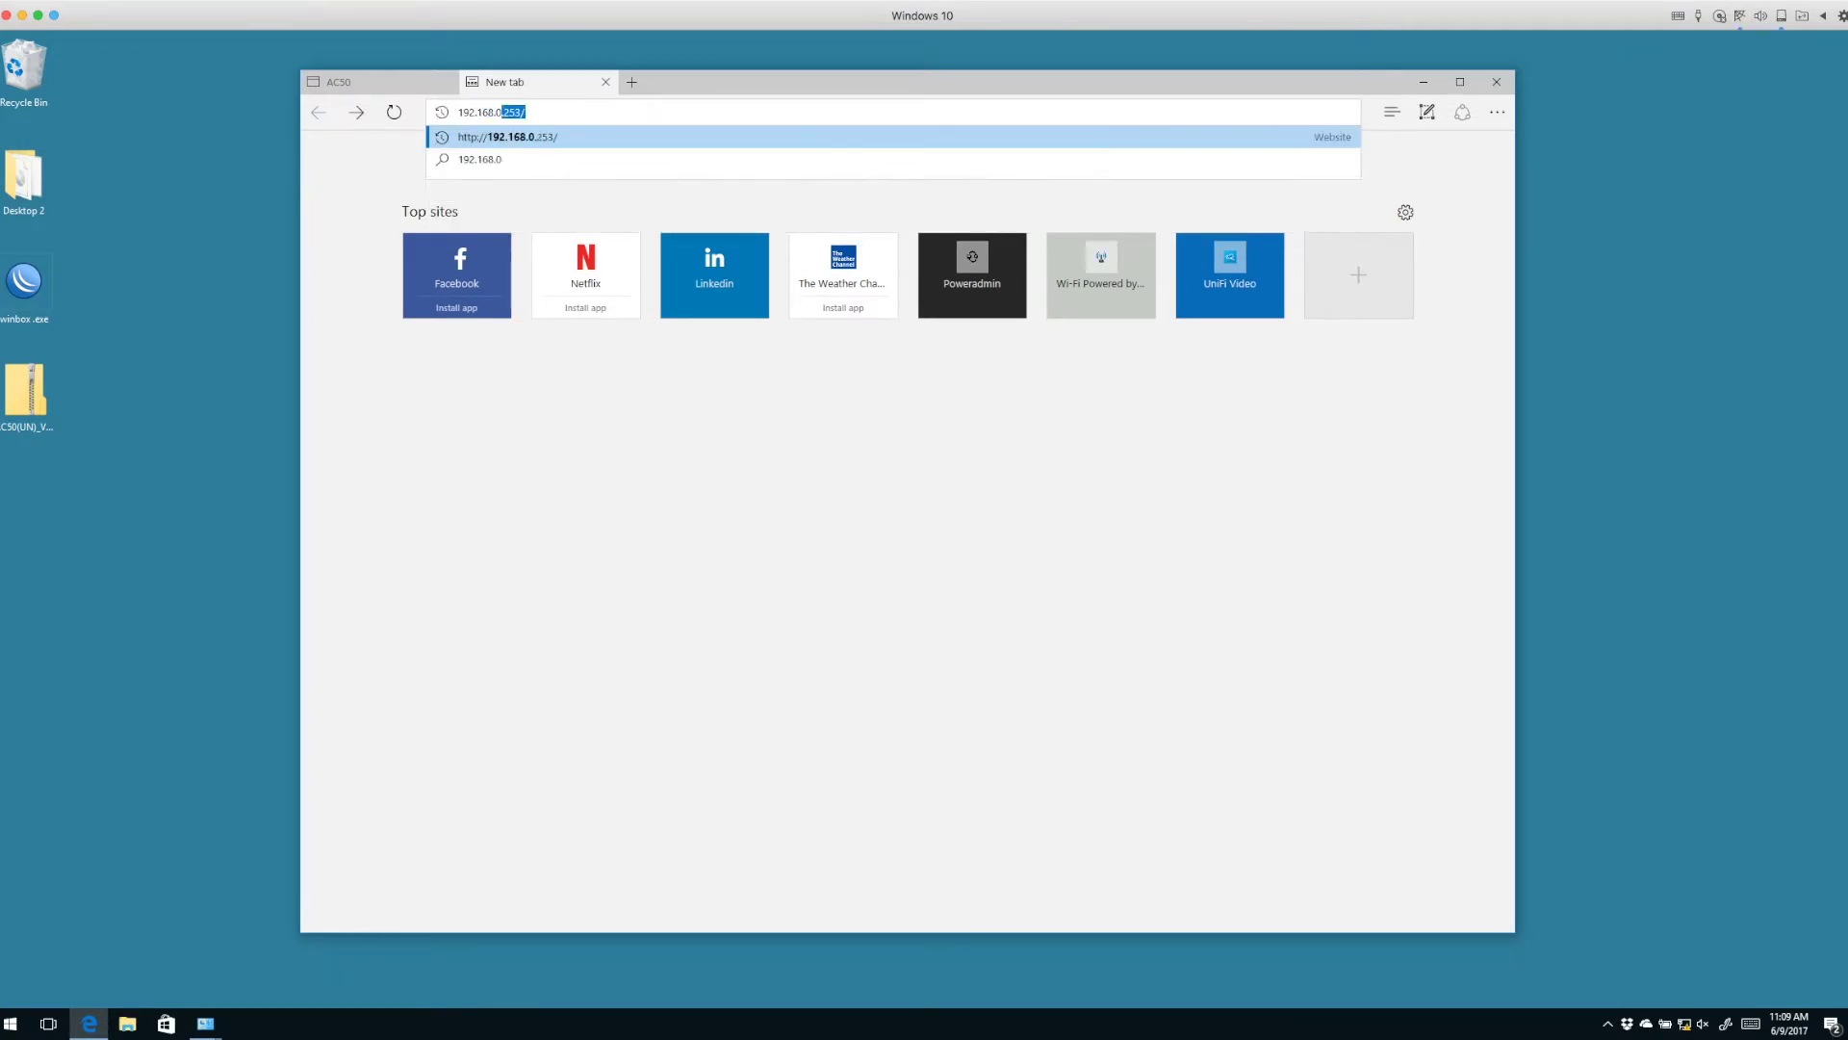
type(".253")
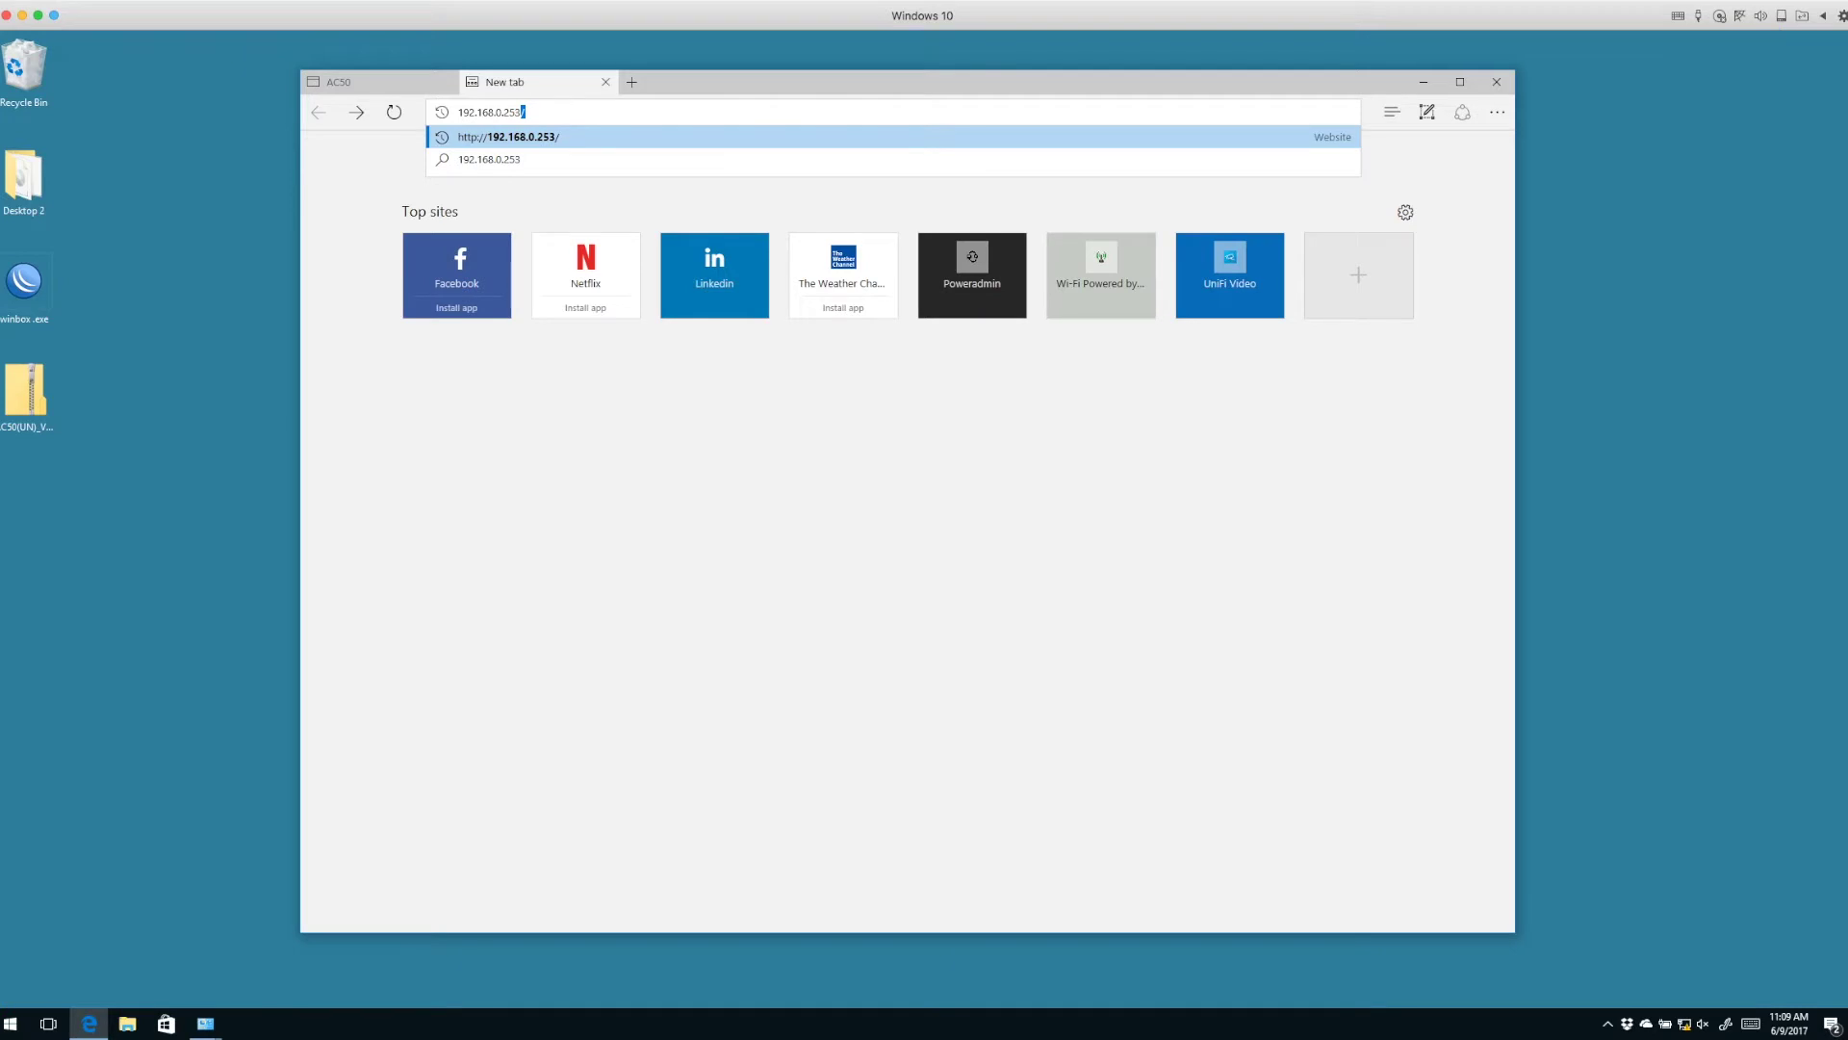
key("Return")
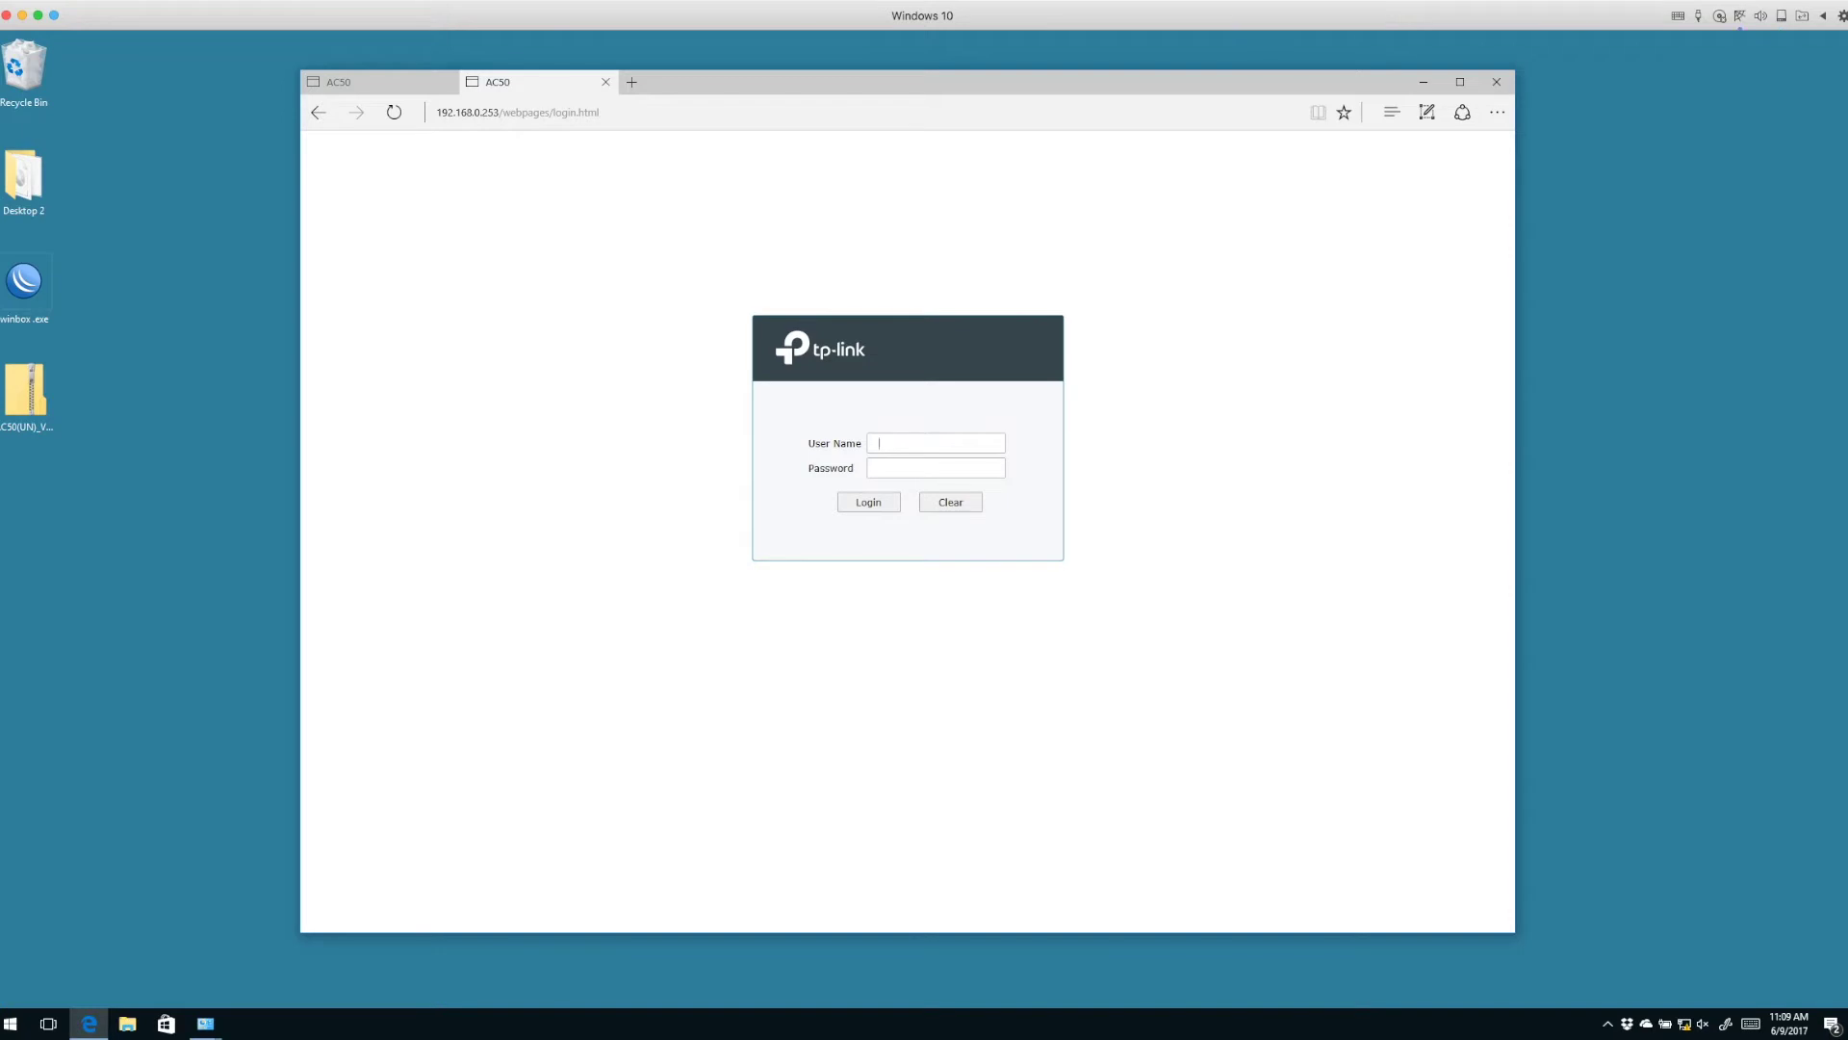
Log in to the AC50 with the admin user name and password, then select the desktop firmware zip.
type("admadmin123")
key("Return")
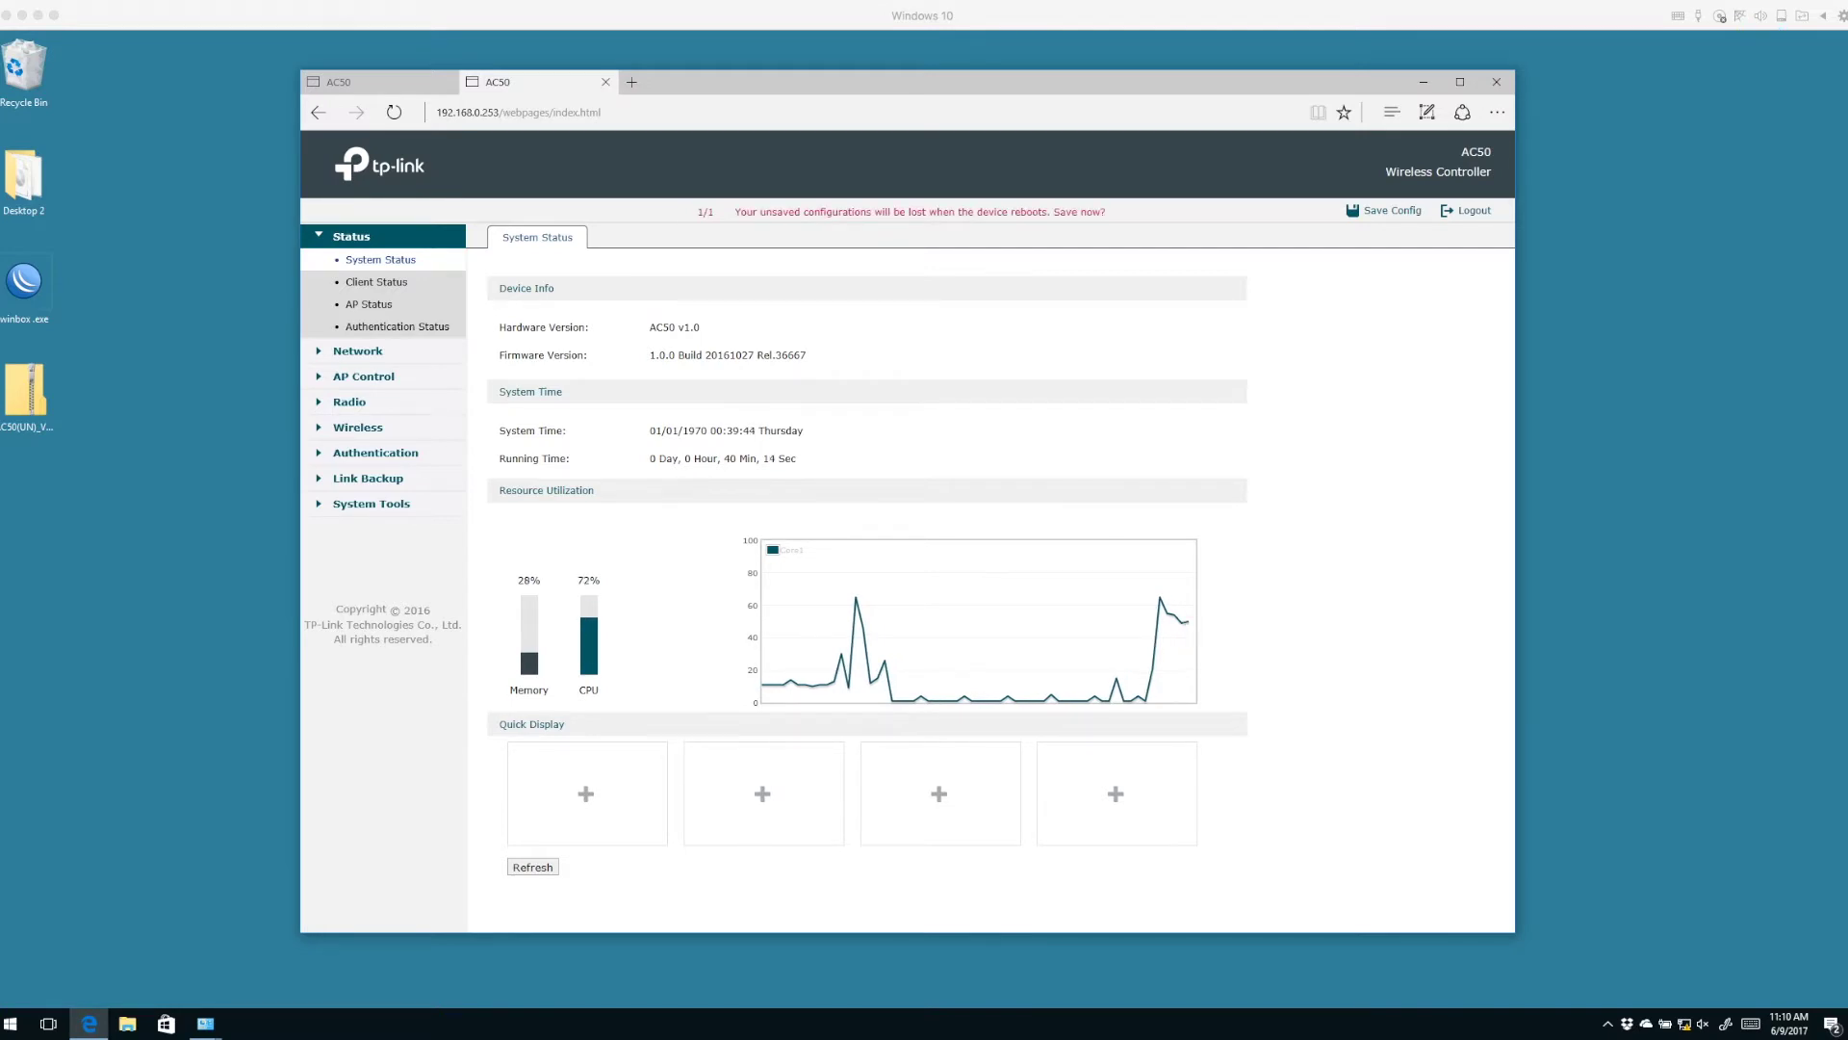
left_click(26, 392)
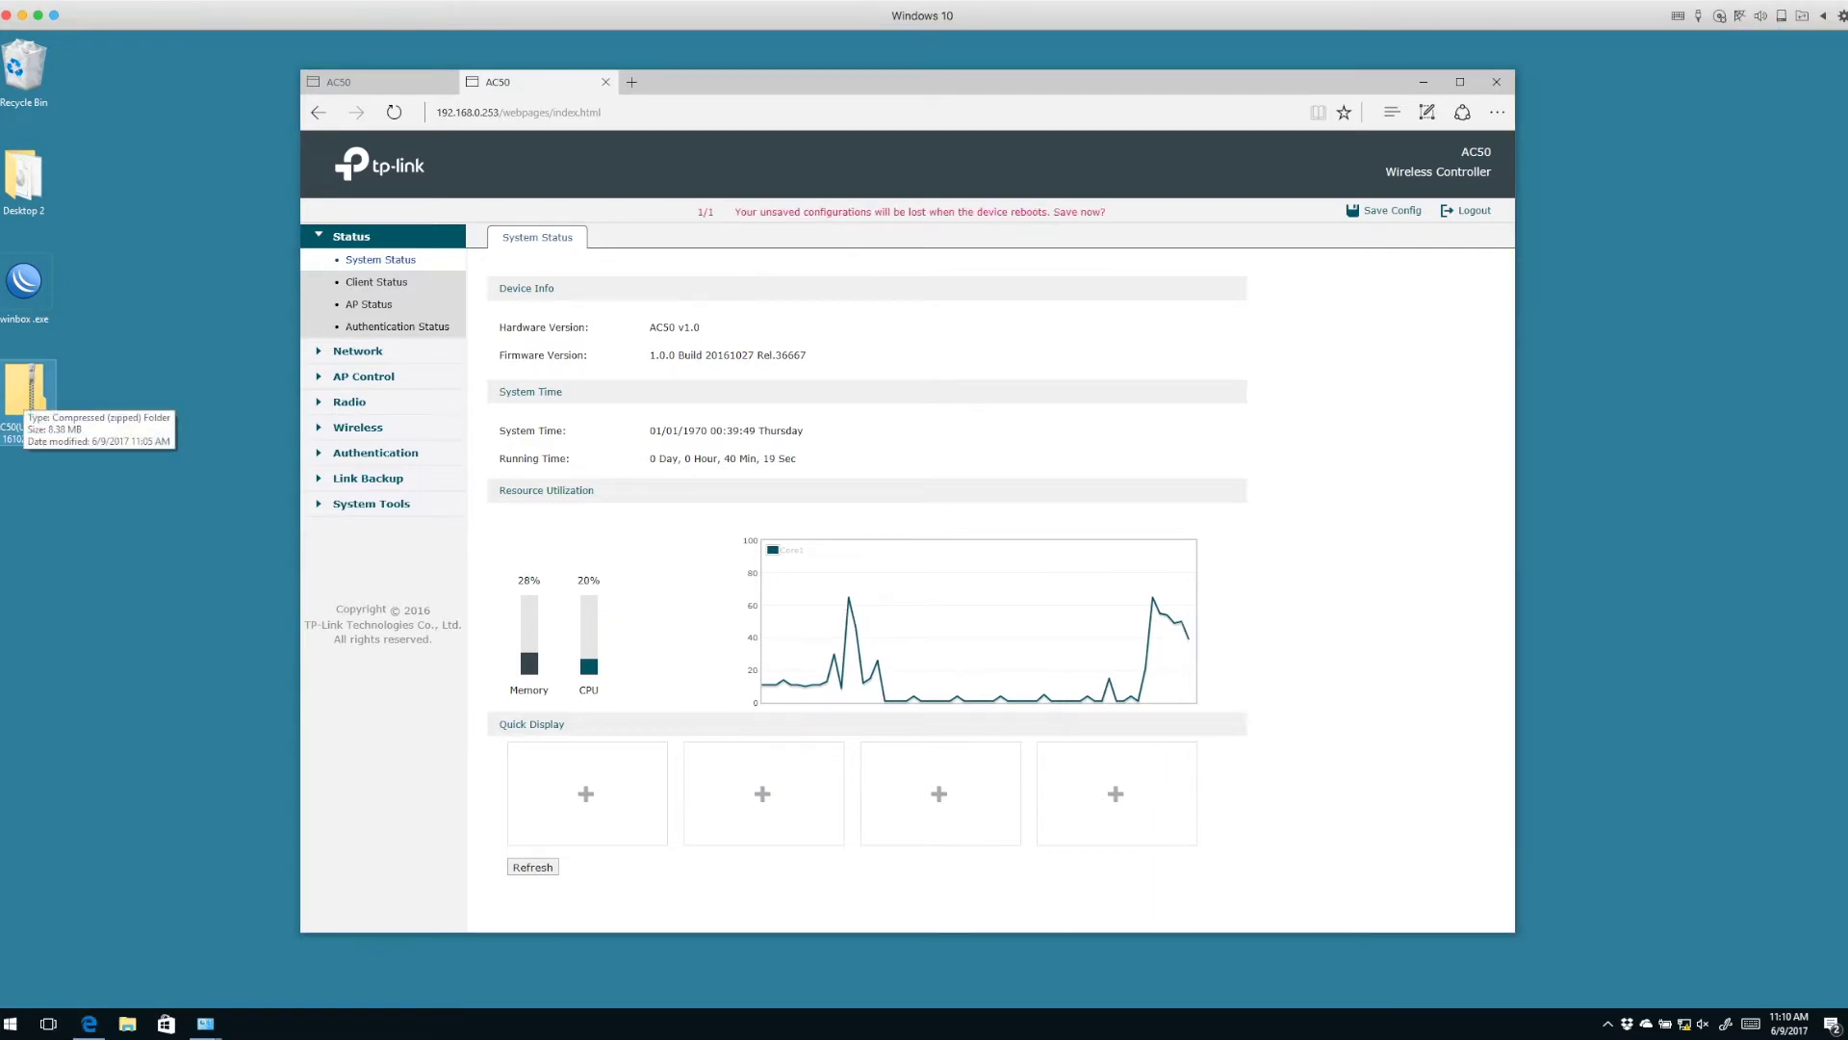
Copy the firmware BIN file from the AC50 zip onto the desktop and close the archive.
double_click(26, 393)
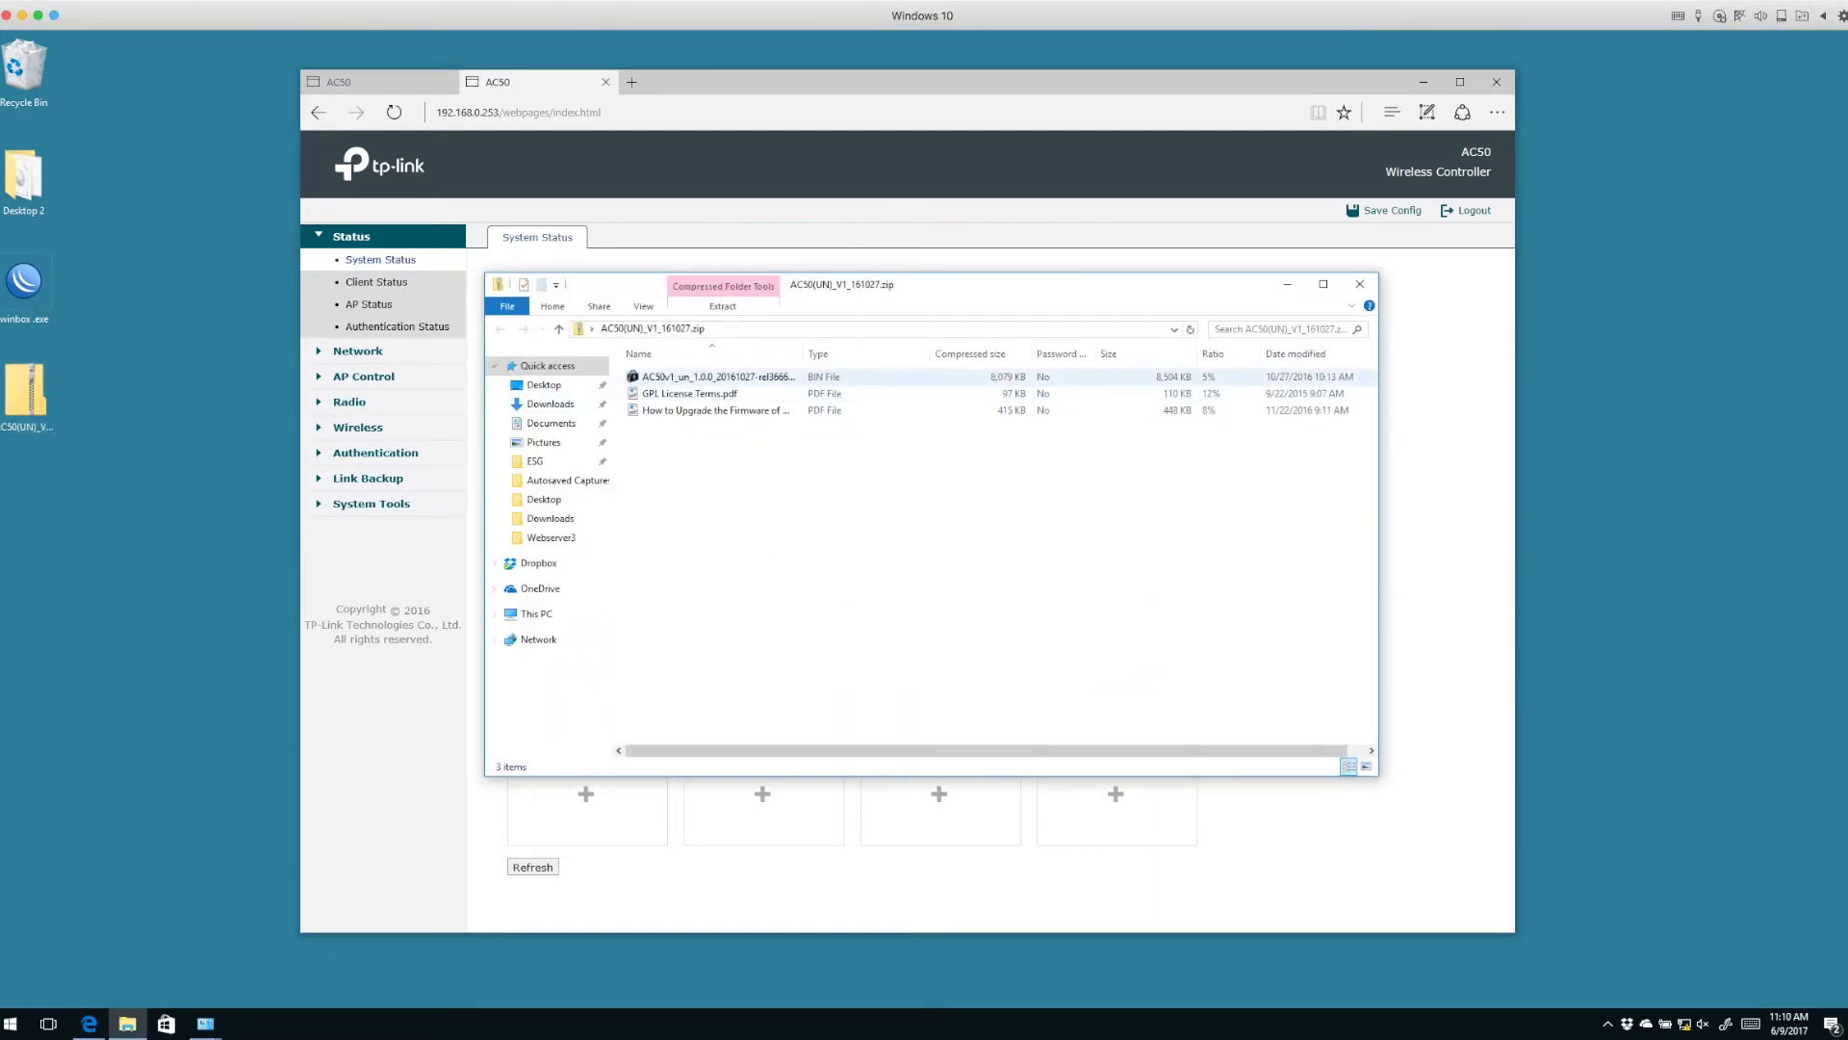
left_click_drag(712, 376, 84, 521)
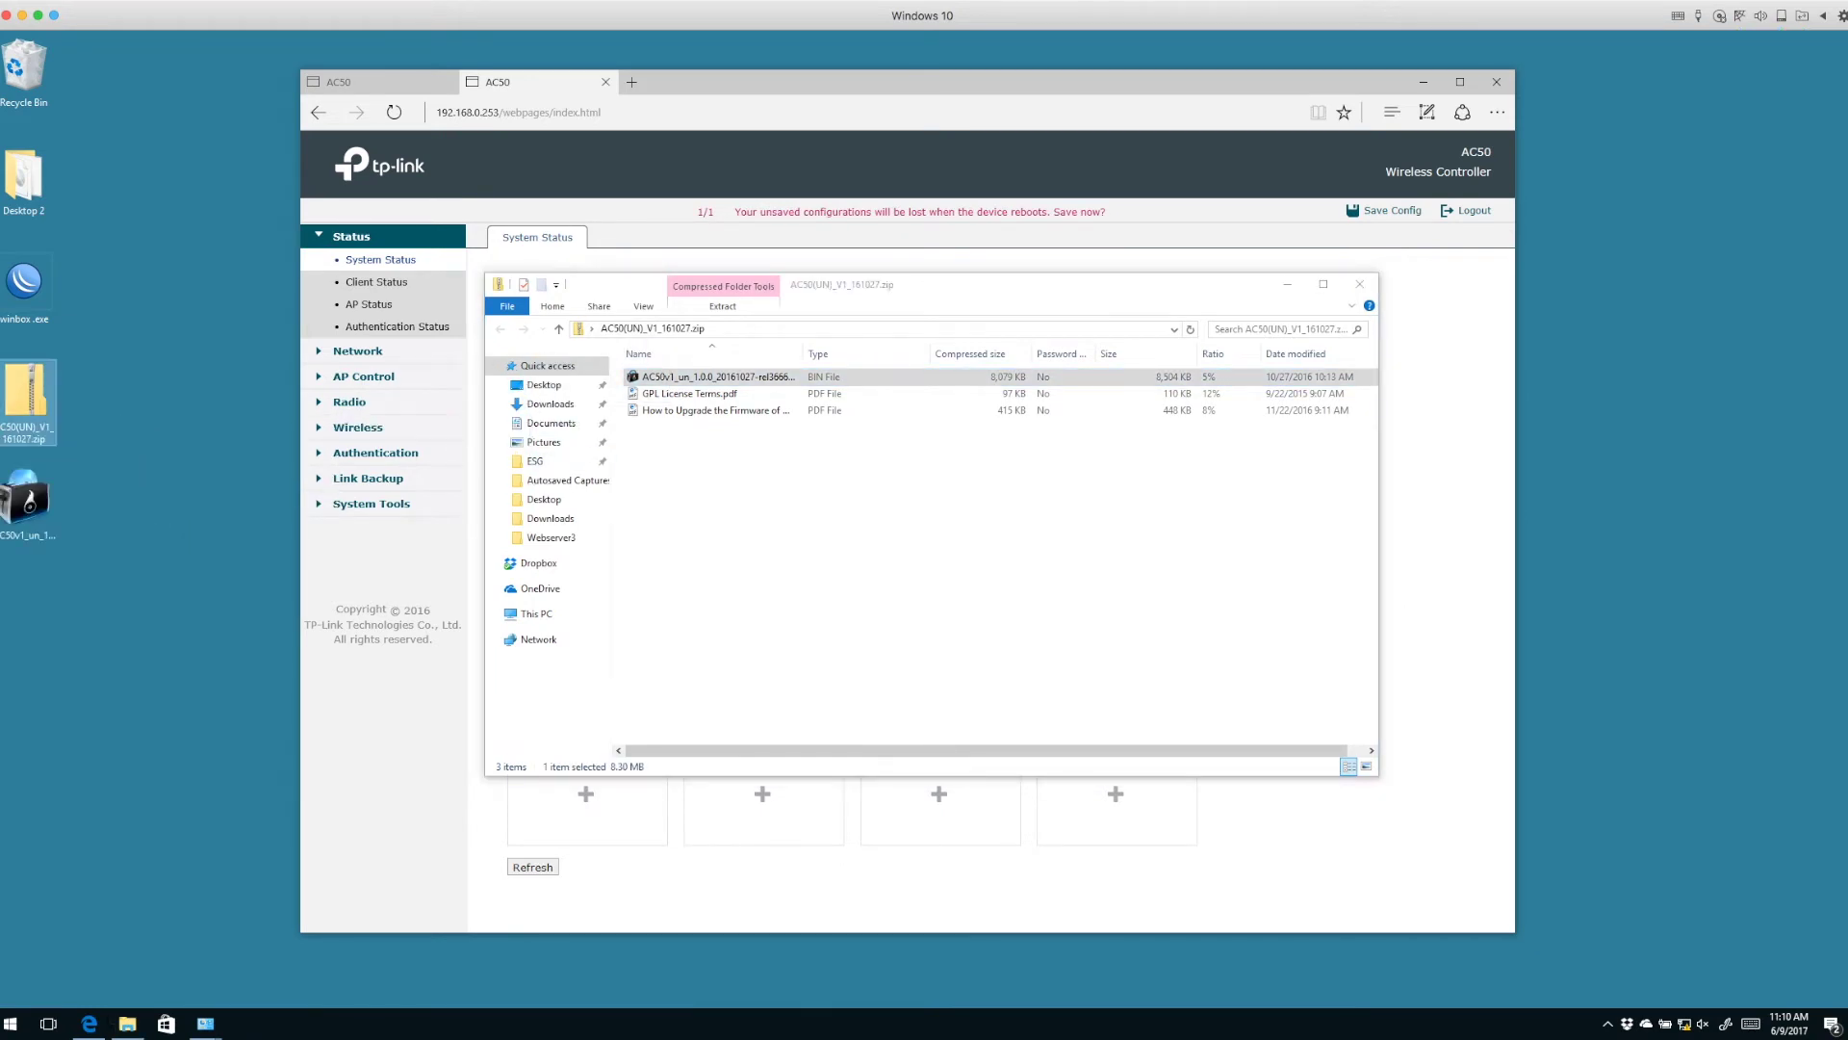
left_click(1359, 284)
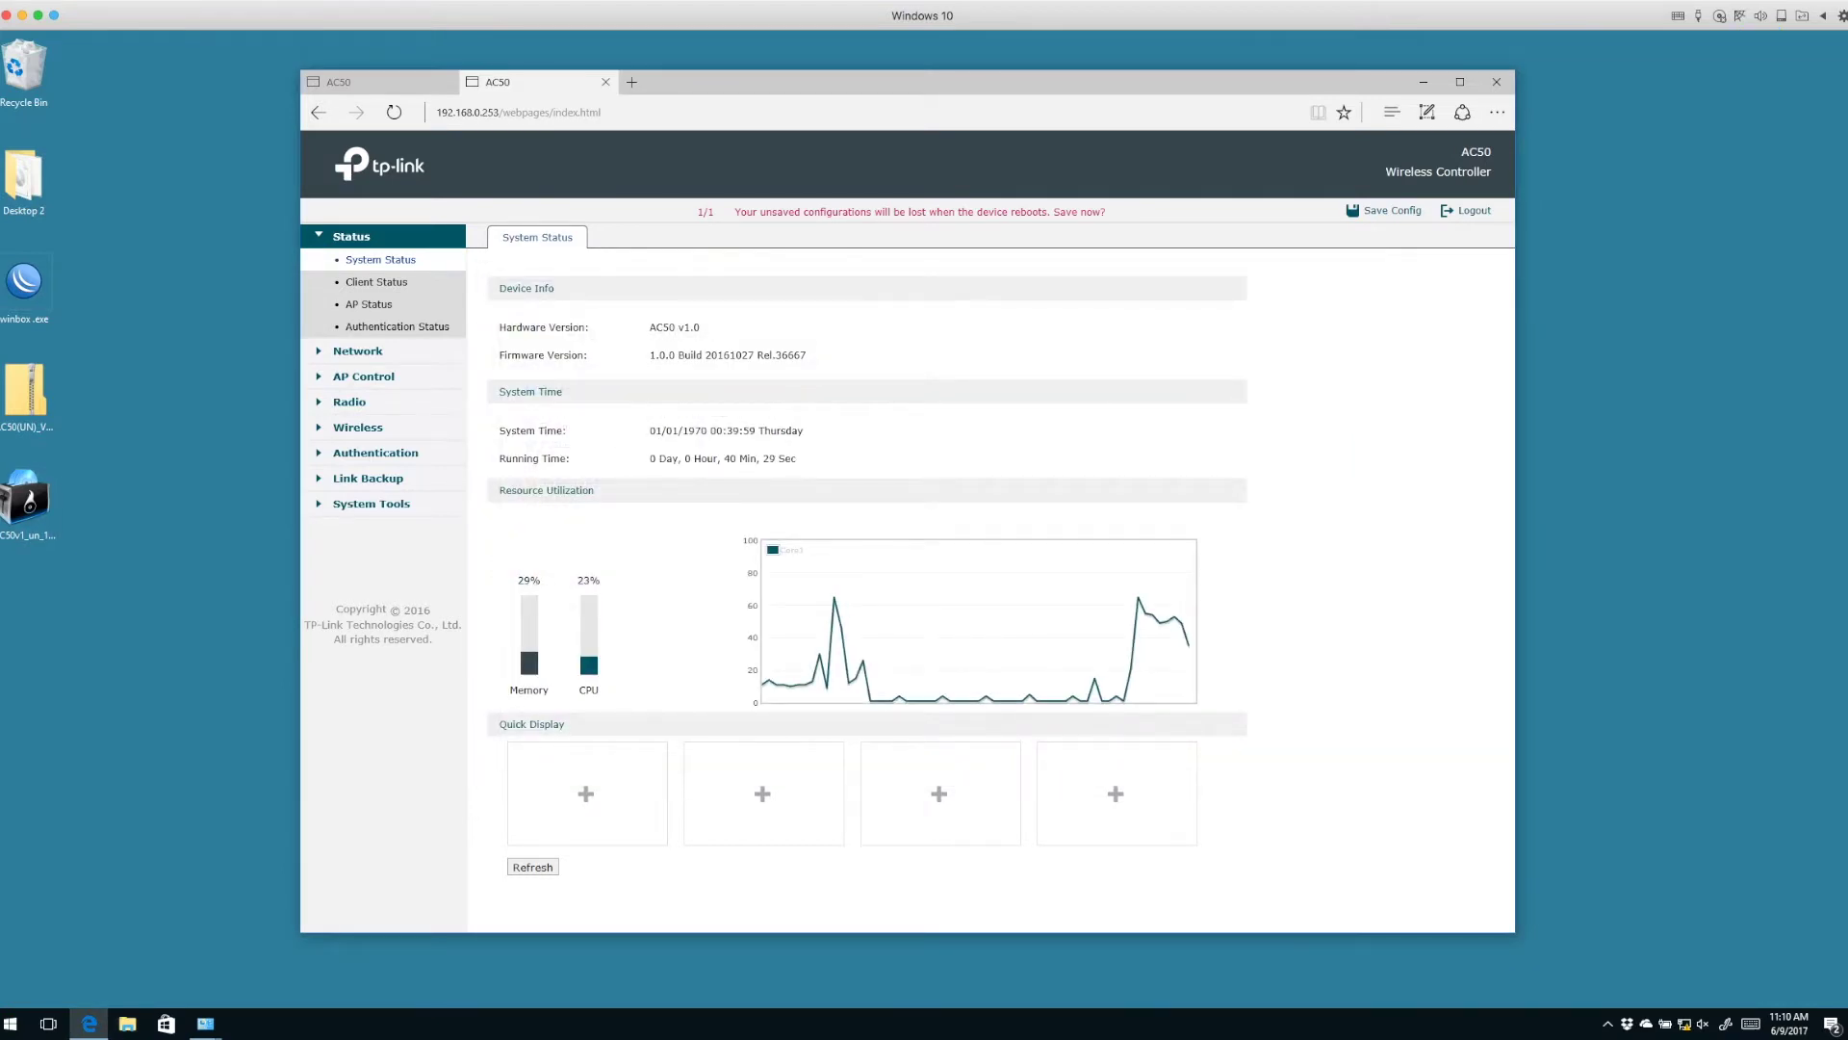
Upgrade the controller with AC50v1_un_1.0.0_20161027-rel36667_up.bin under Administration > Firmware Upgrade.
left_click(372, 503)
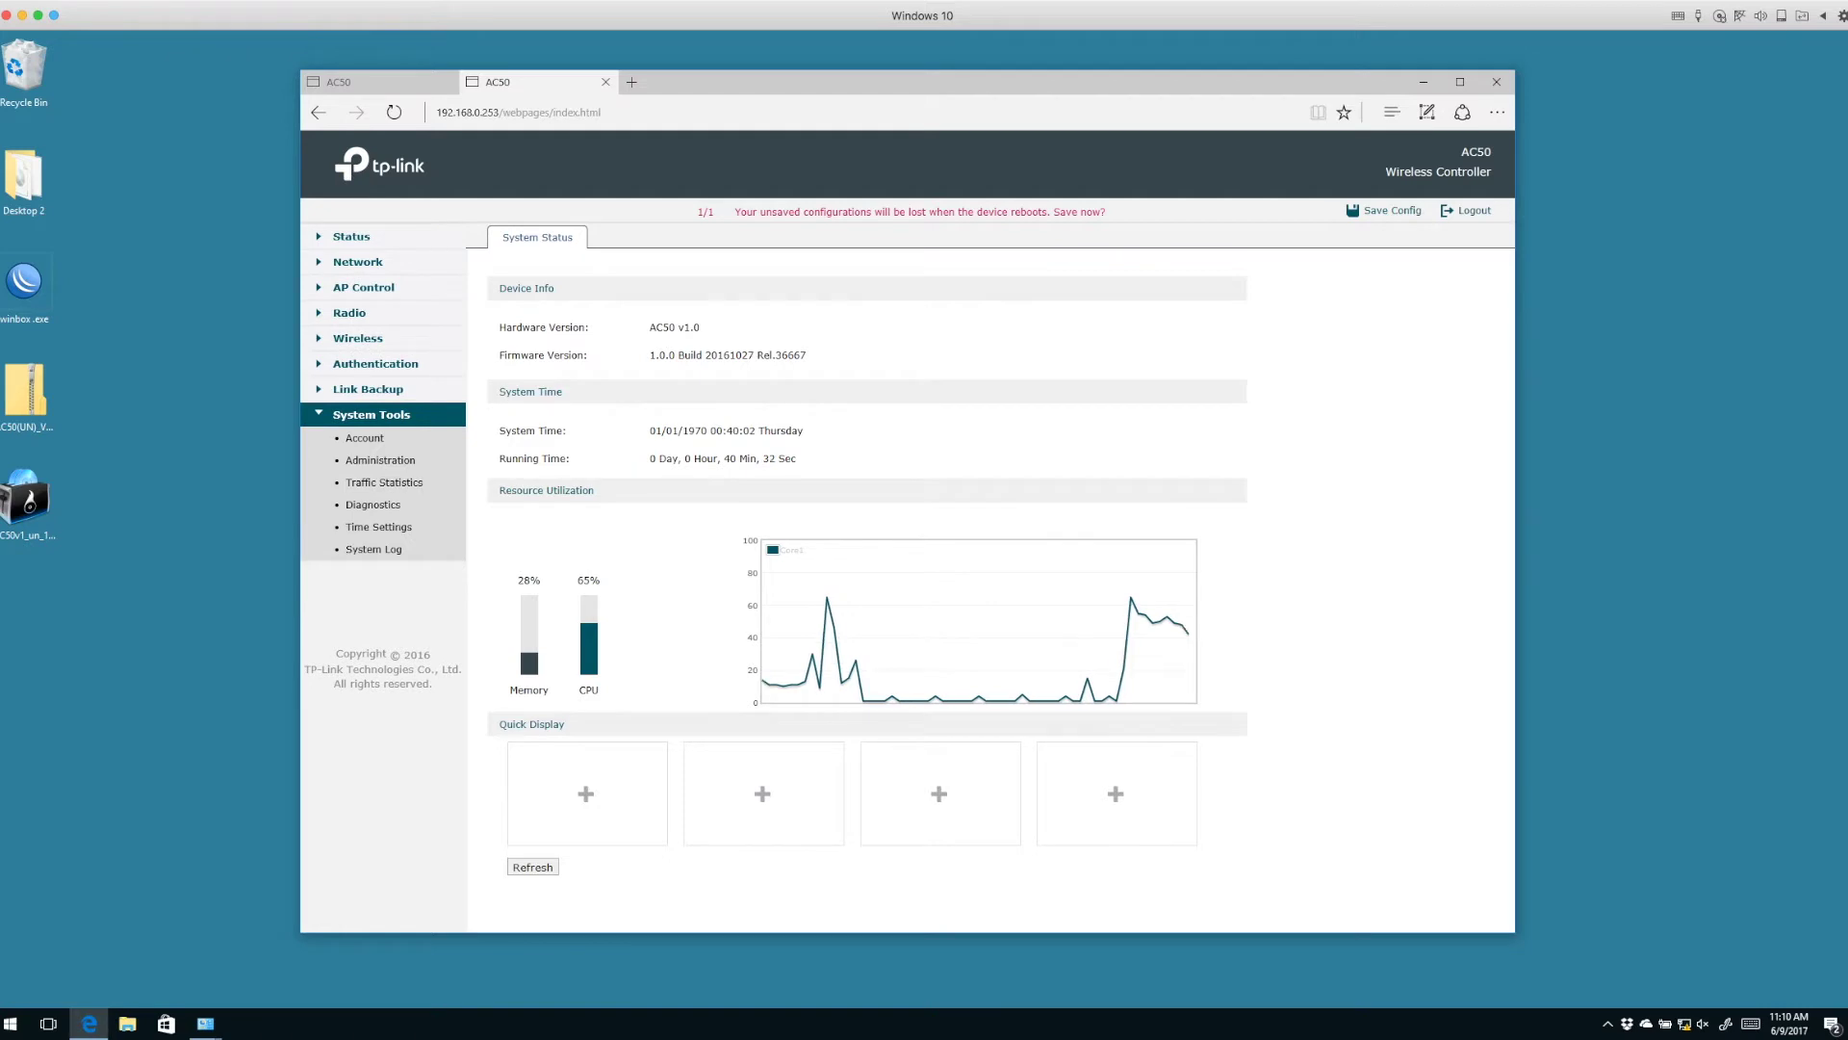
left_click(381, 460)
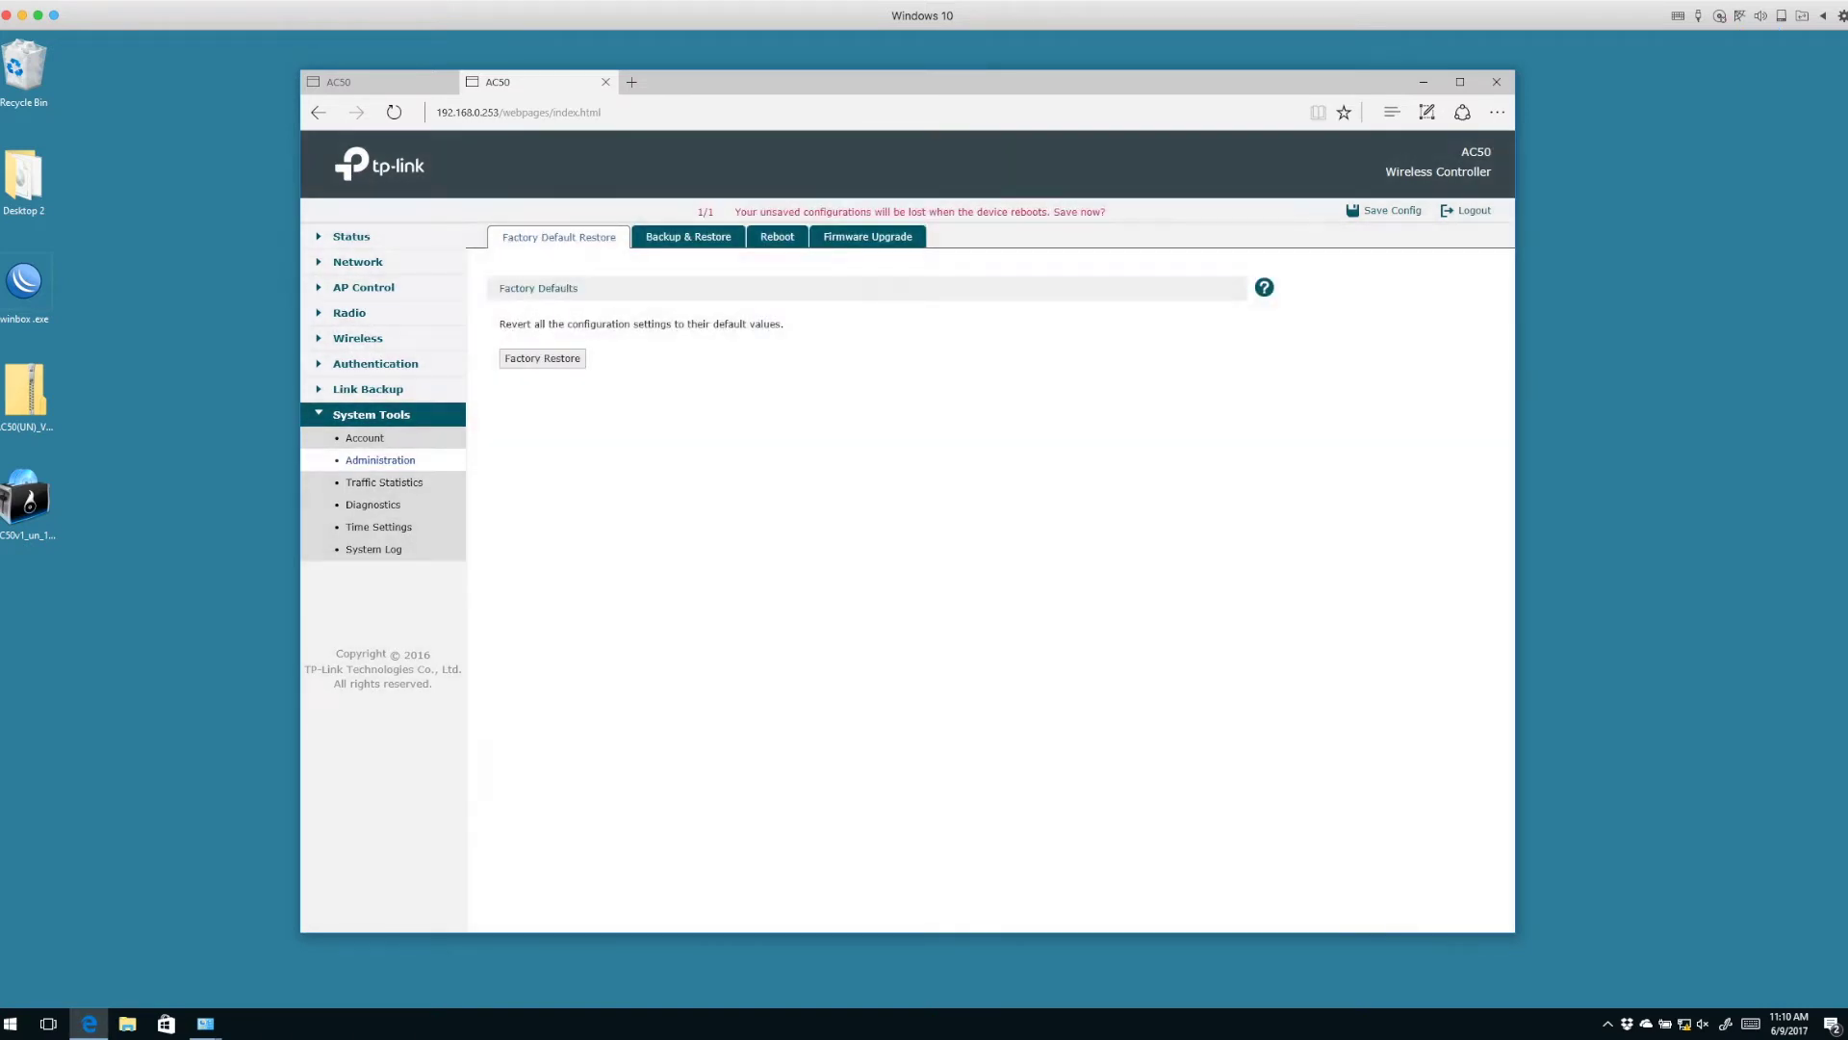
left_click(868, 236)
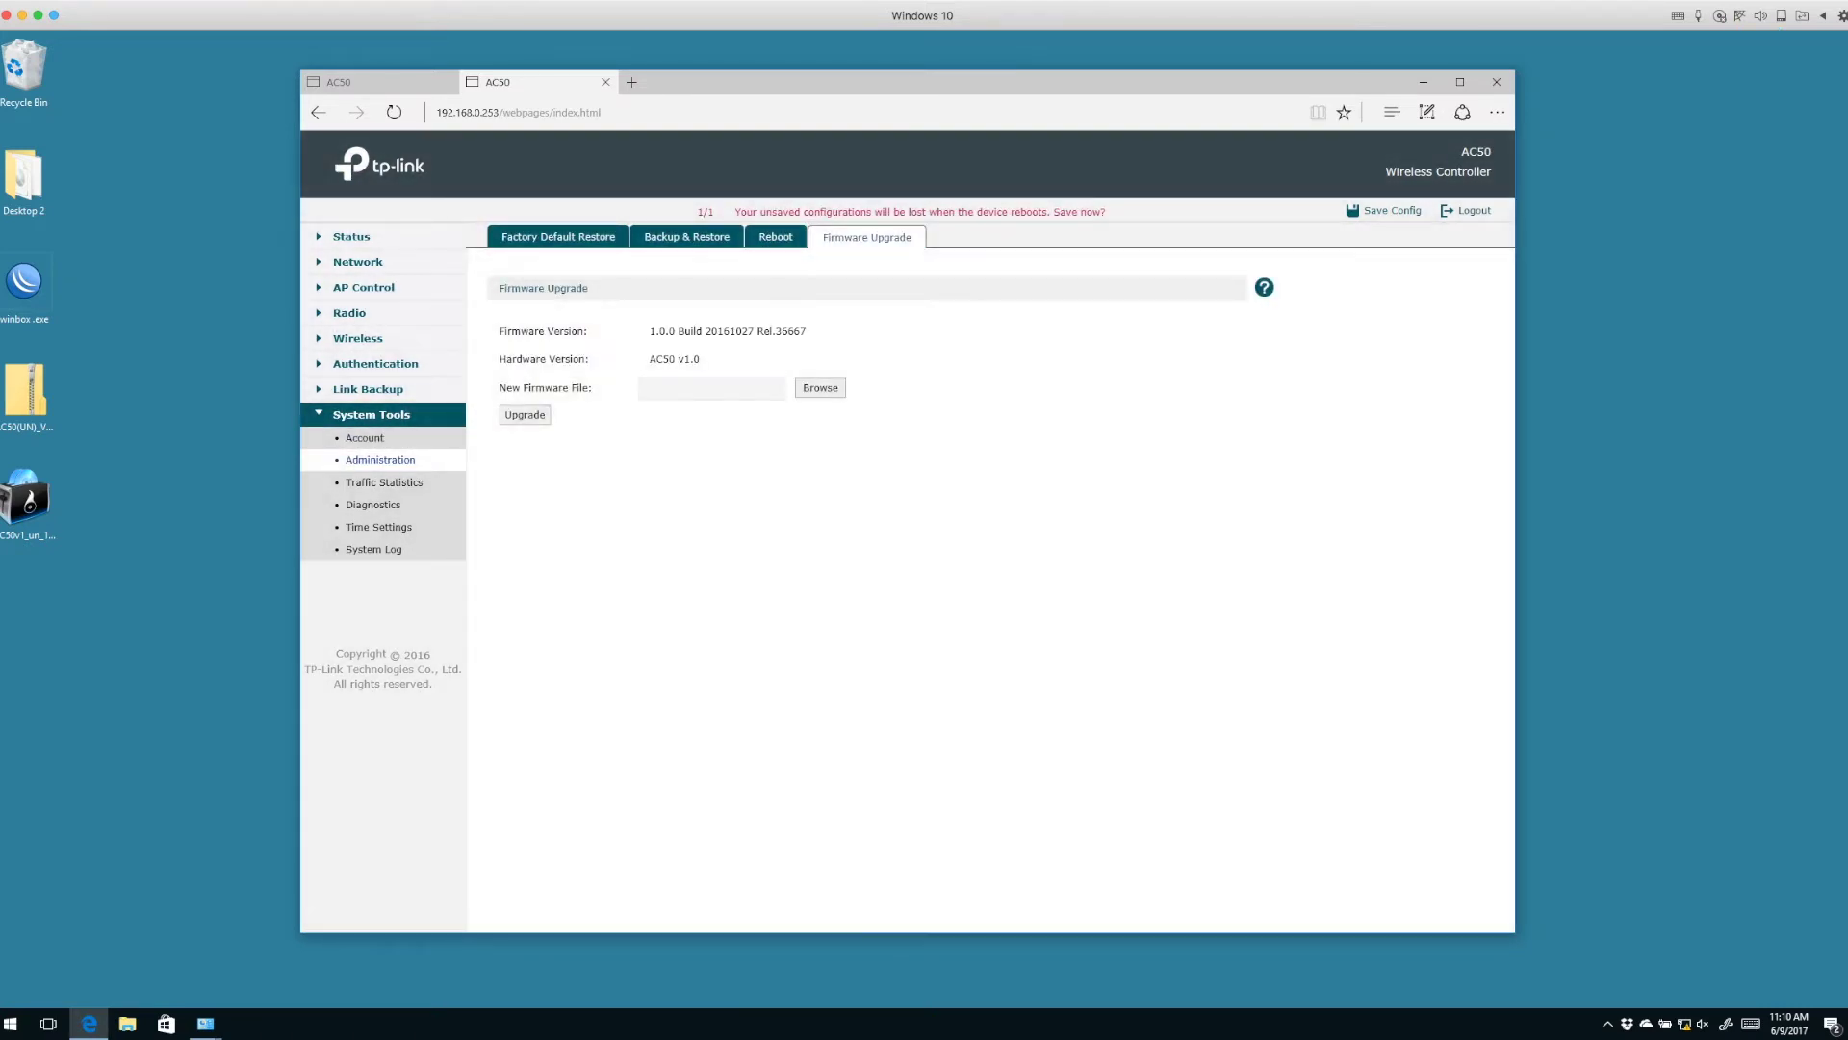
left_click(820, 387)
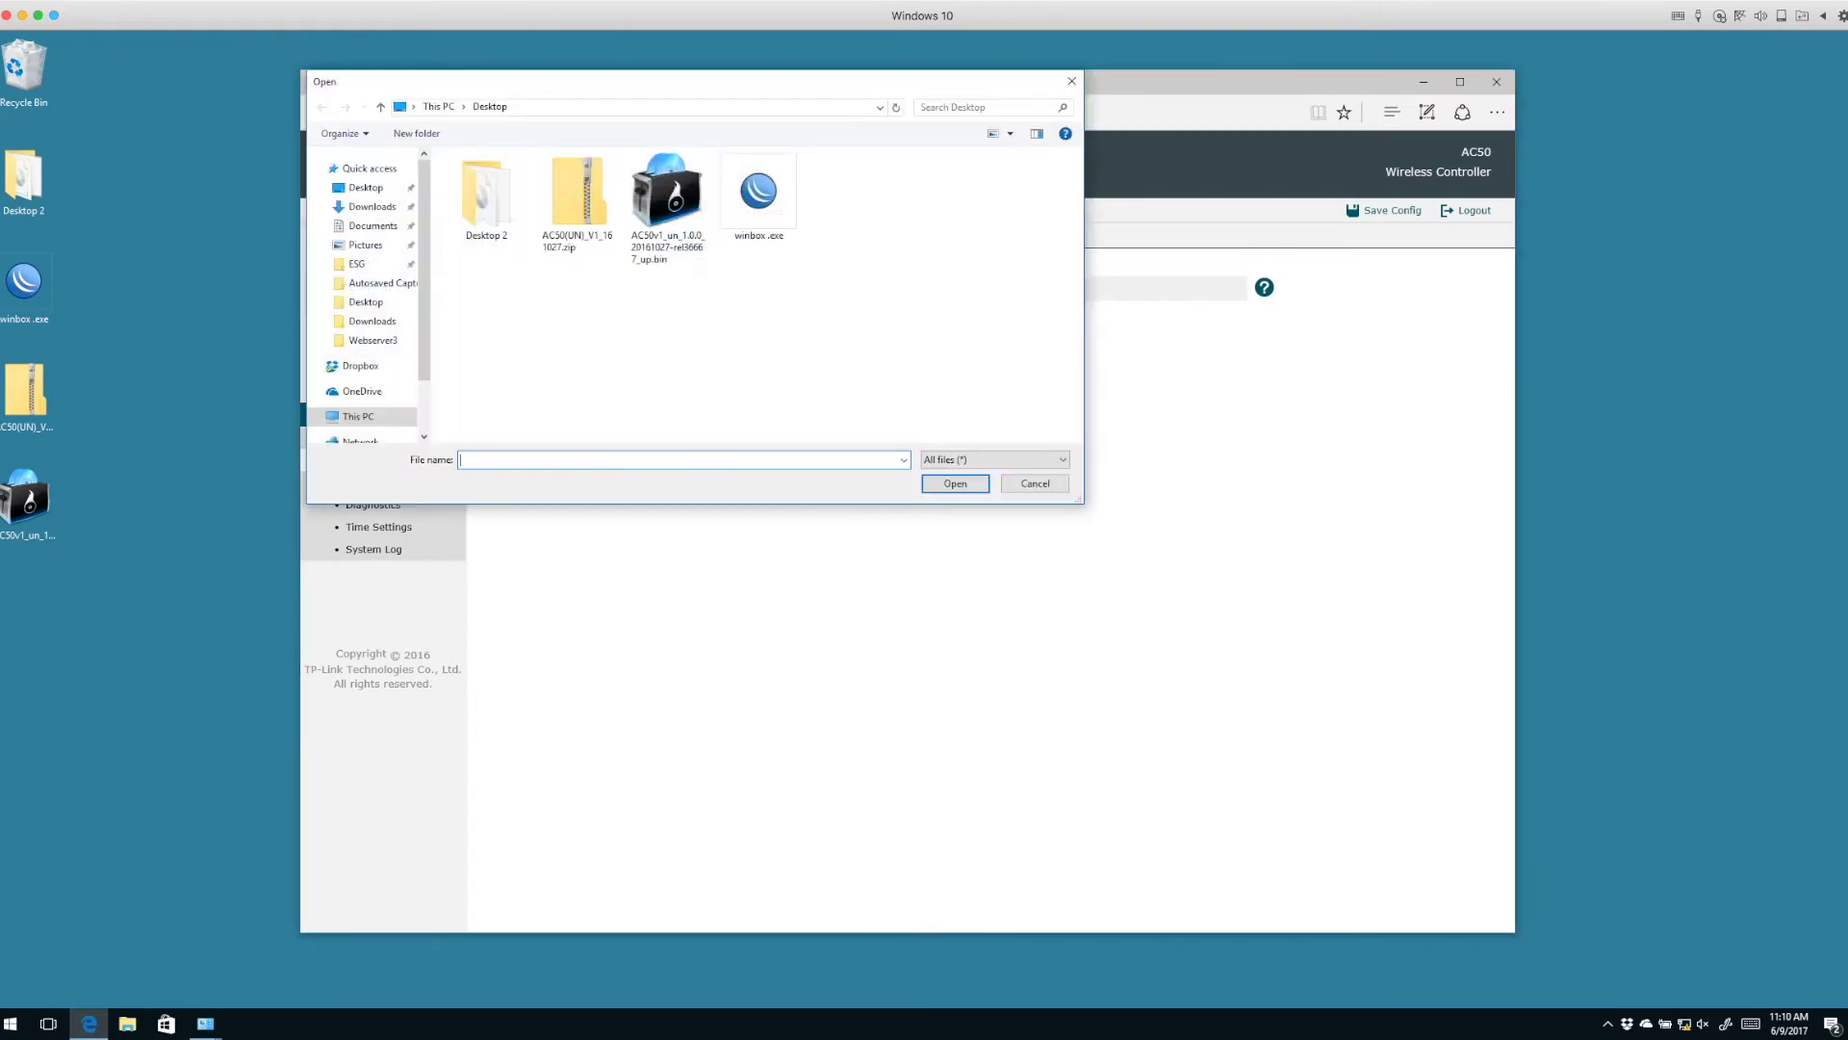
left_click(667, 207)
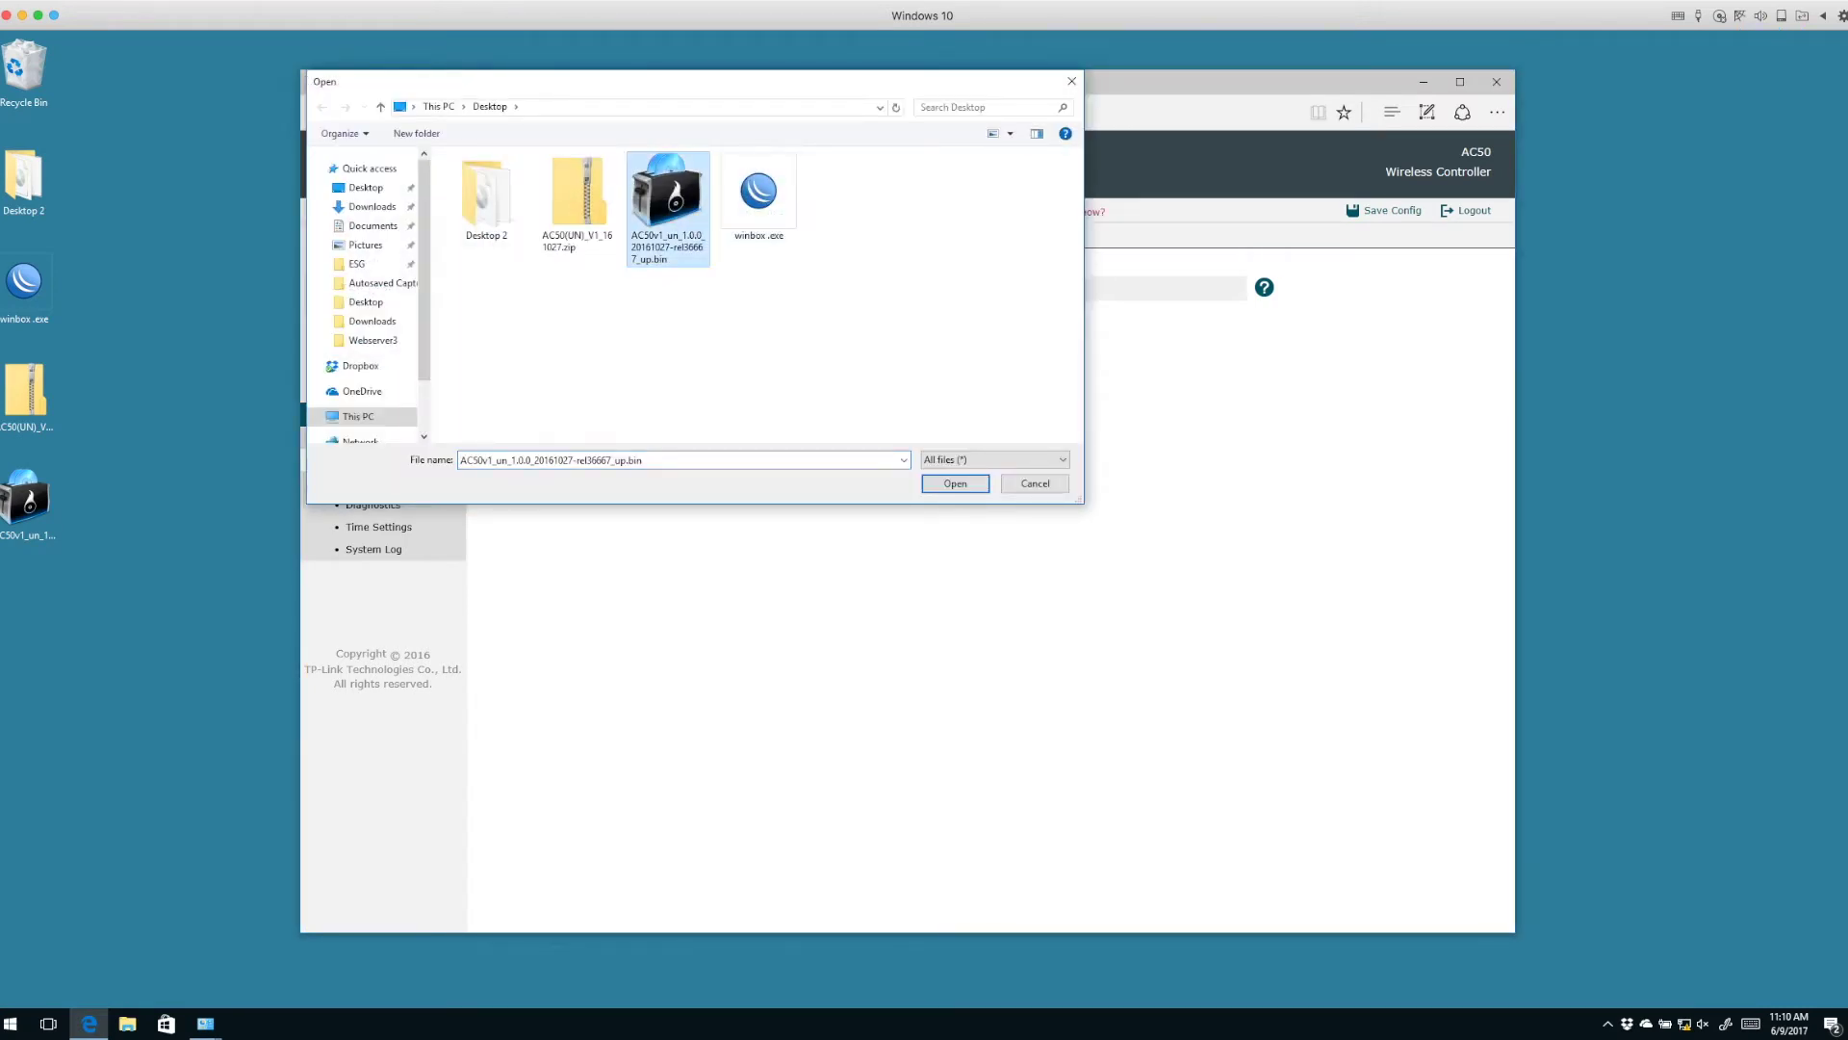
left_click(955, 483)
left_click(525, 414)
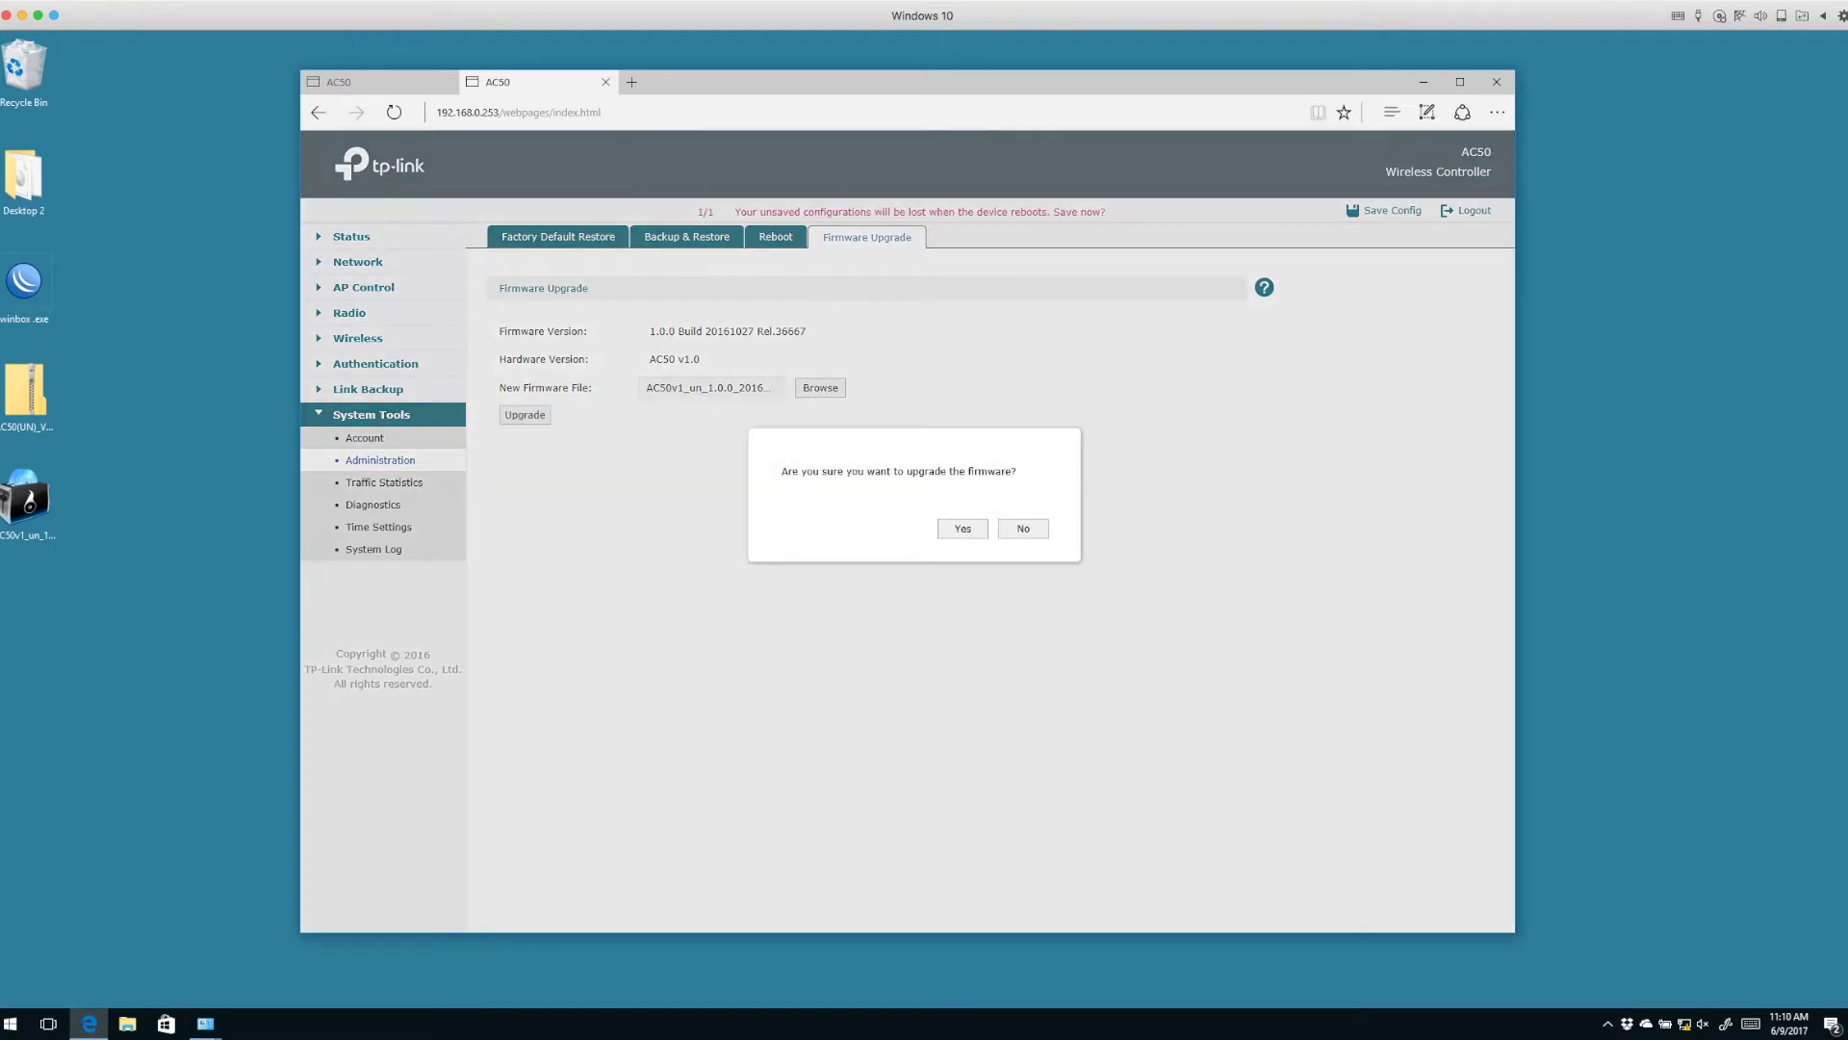
key("Return")
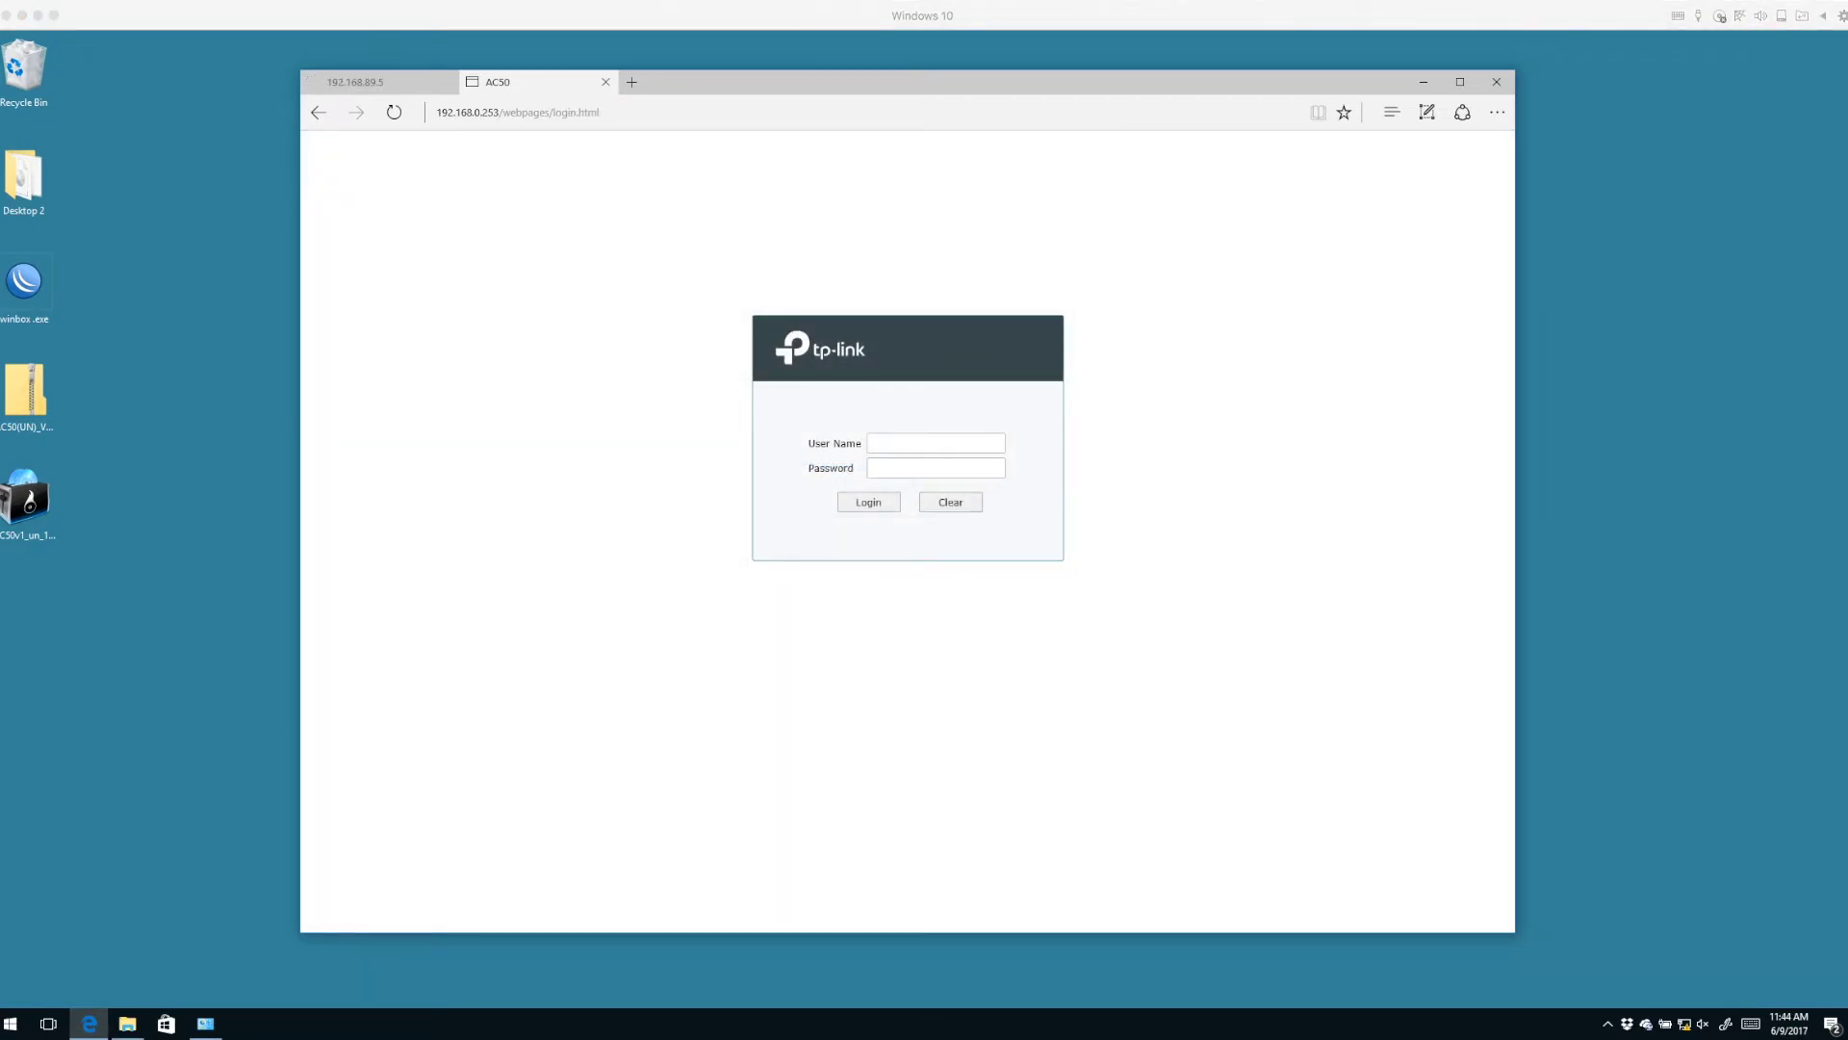
Log back in to the upgraded controller with the admin user name and password.
left_click(878, 443)
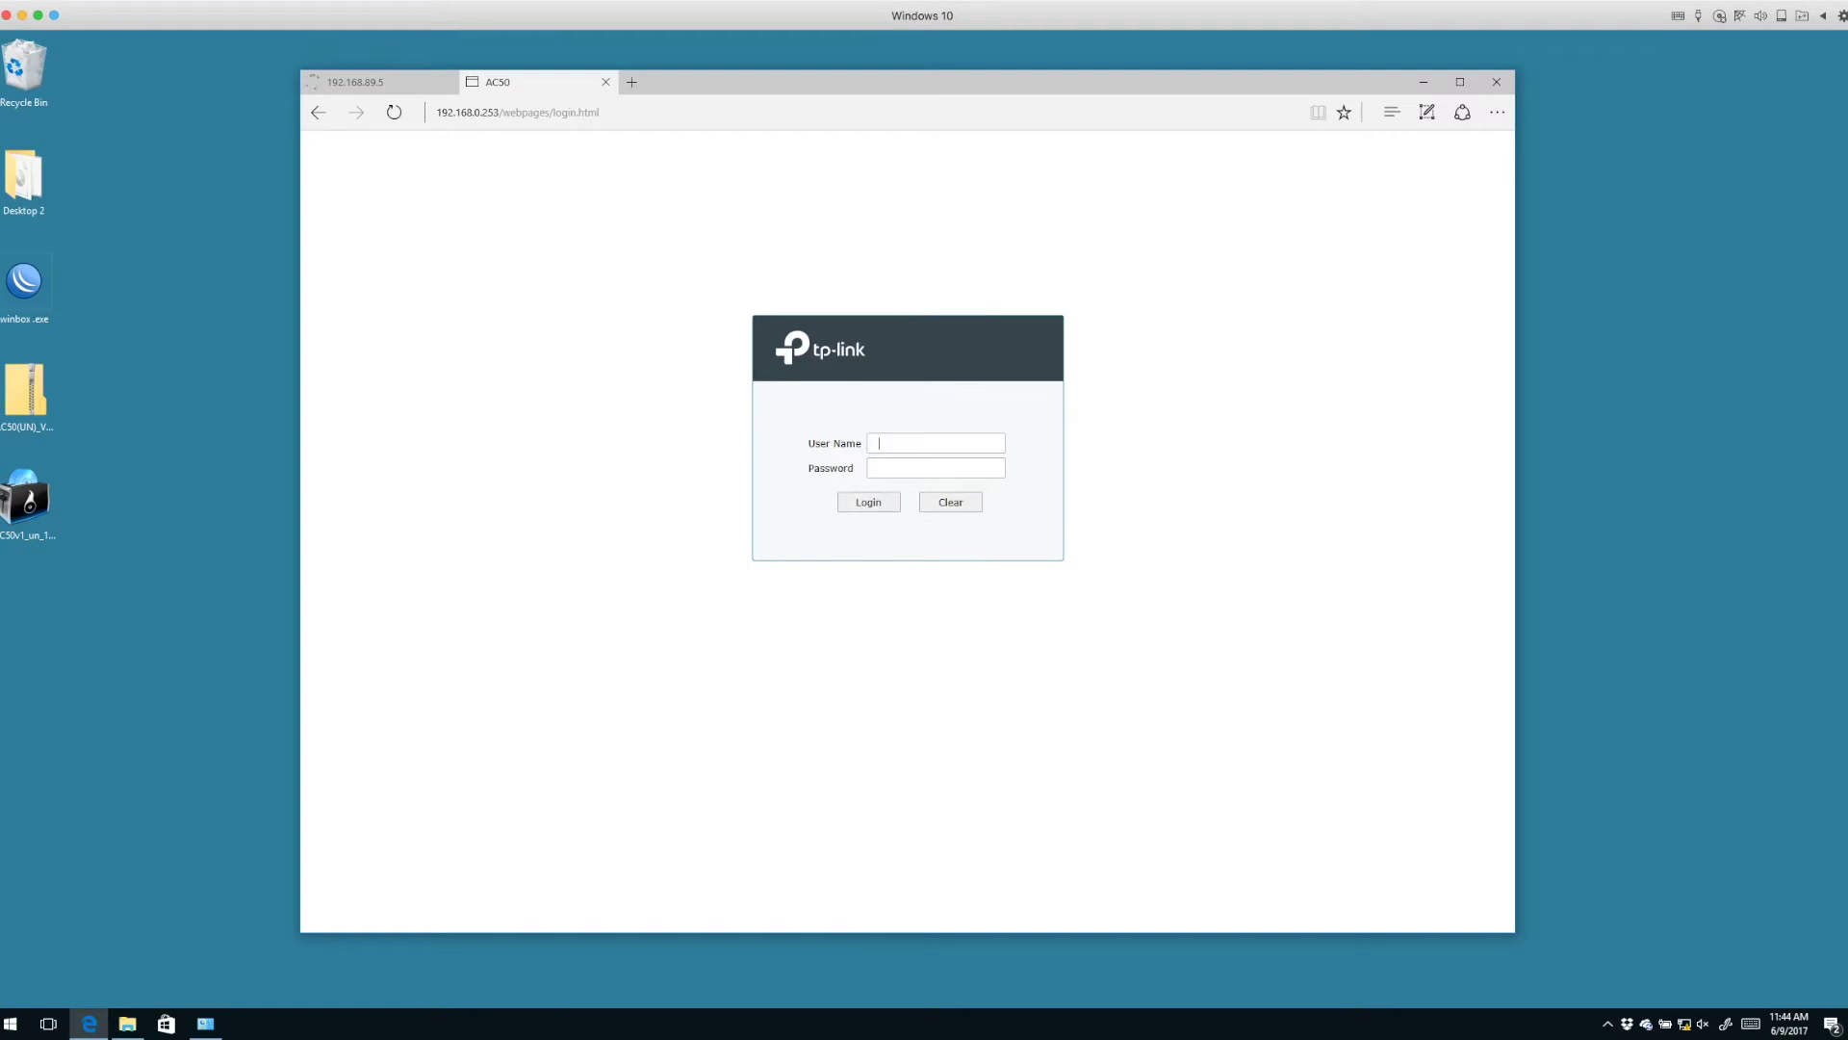
type("admin")
key("Tab")
type("•••••••••")
key("Return")
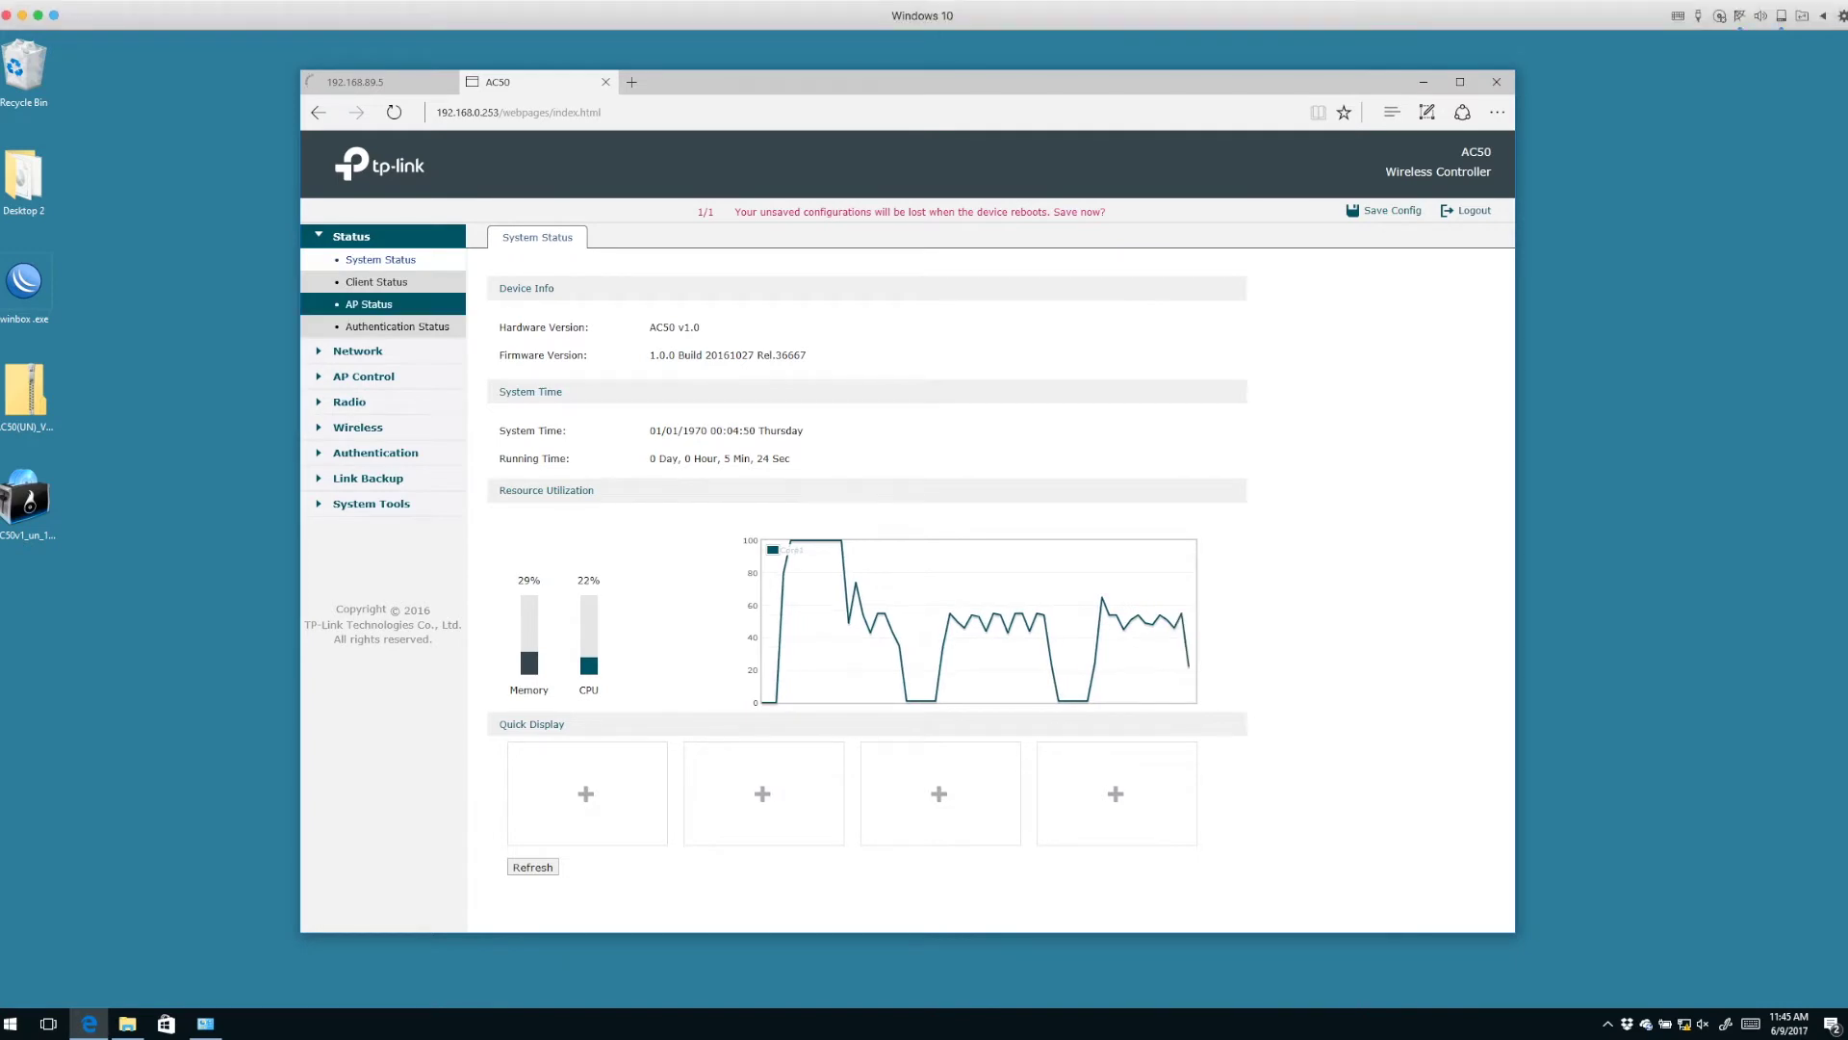
Check that AP Status lists CAP1750-0000, then expand the Wireless menu.
left_click(369, 304)
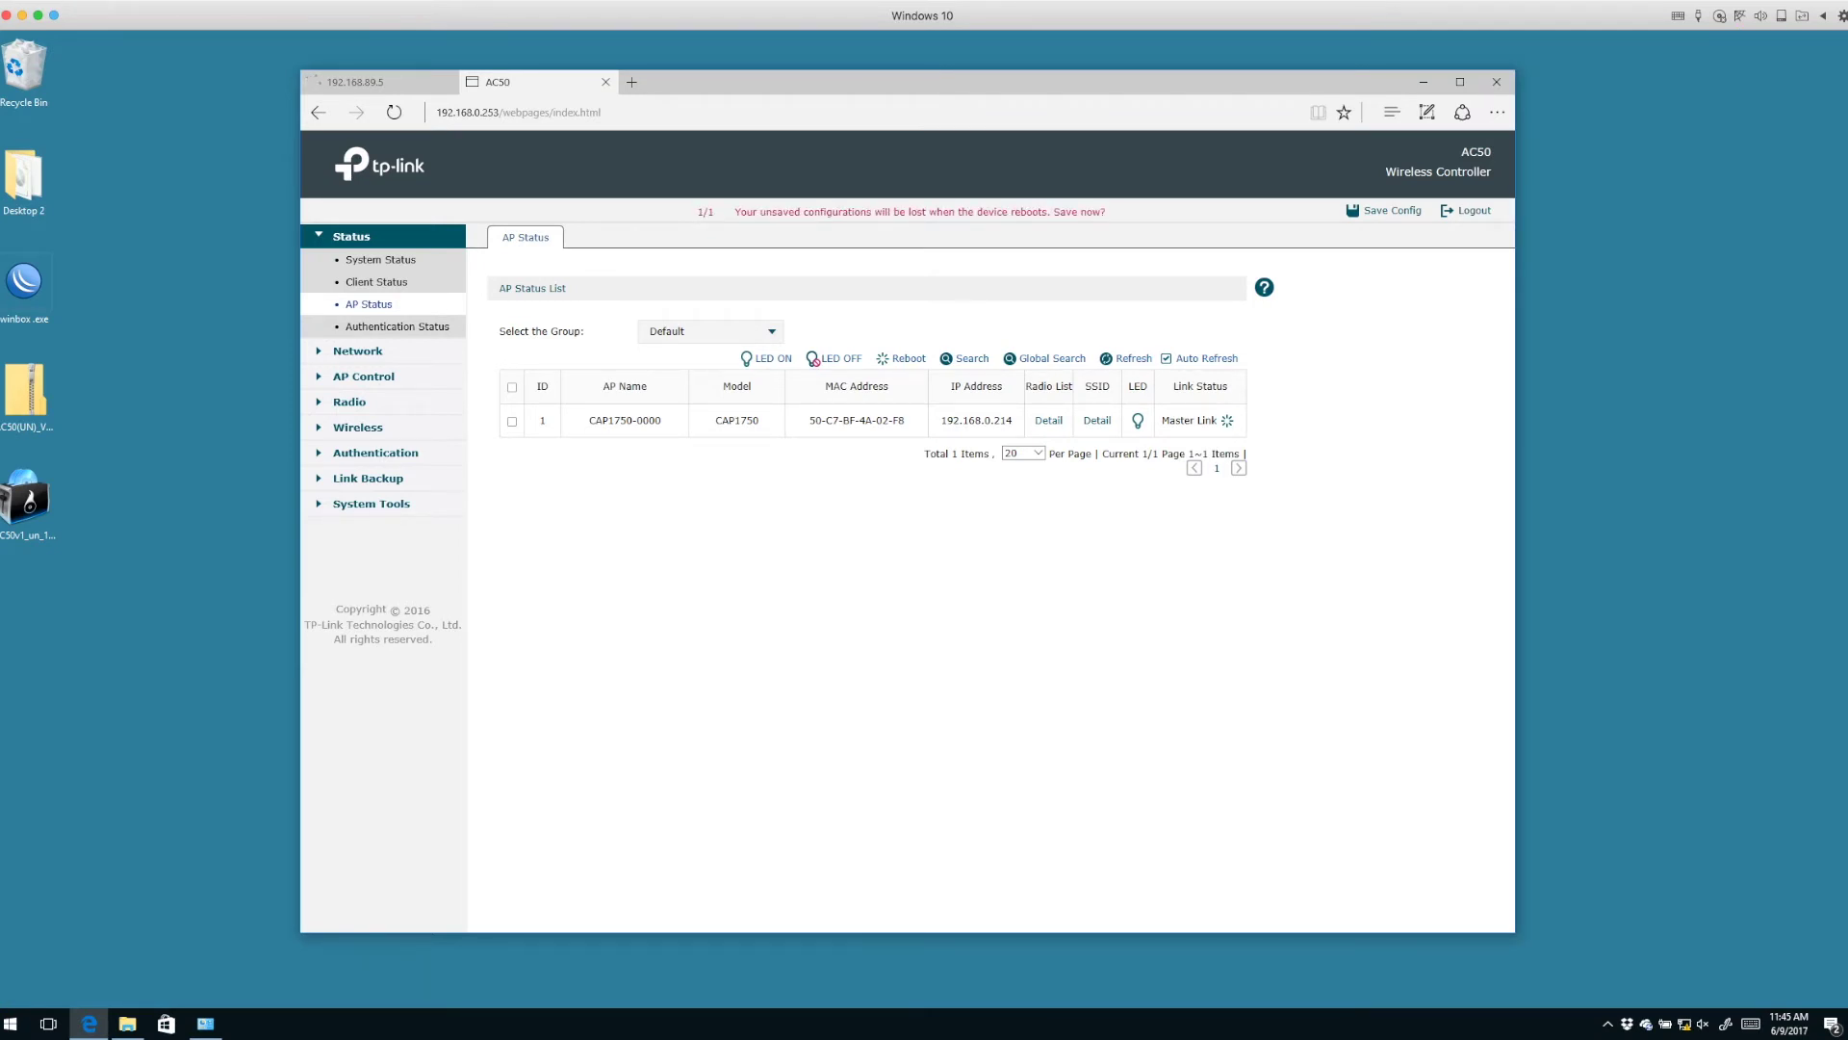
left_click_drag(589, 421, 662, 421)
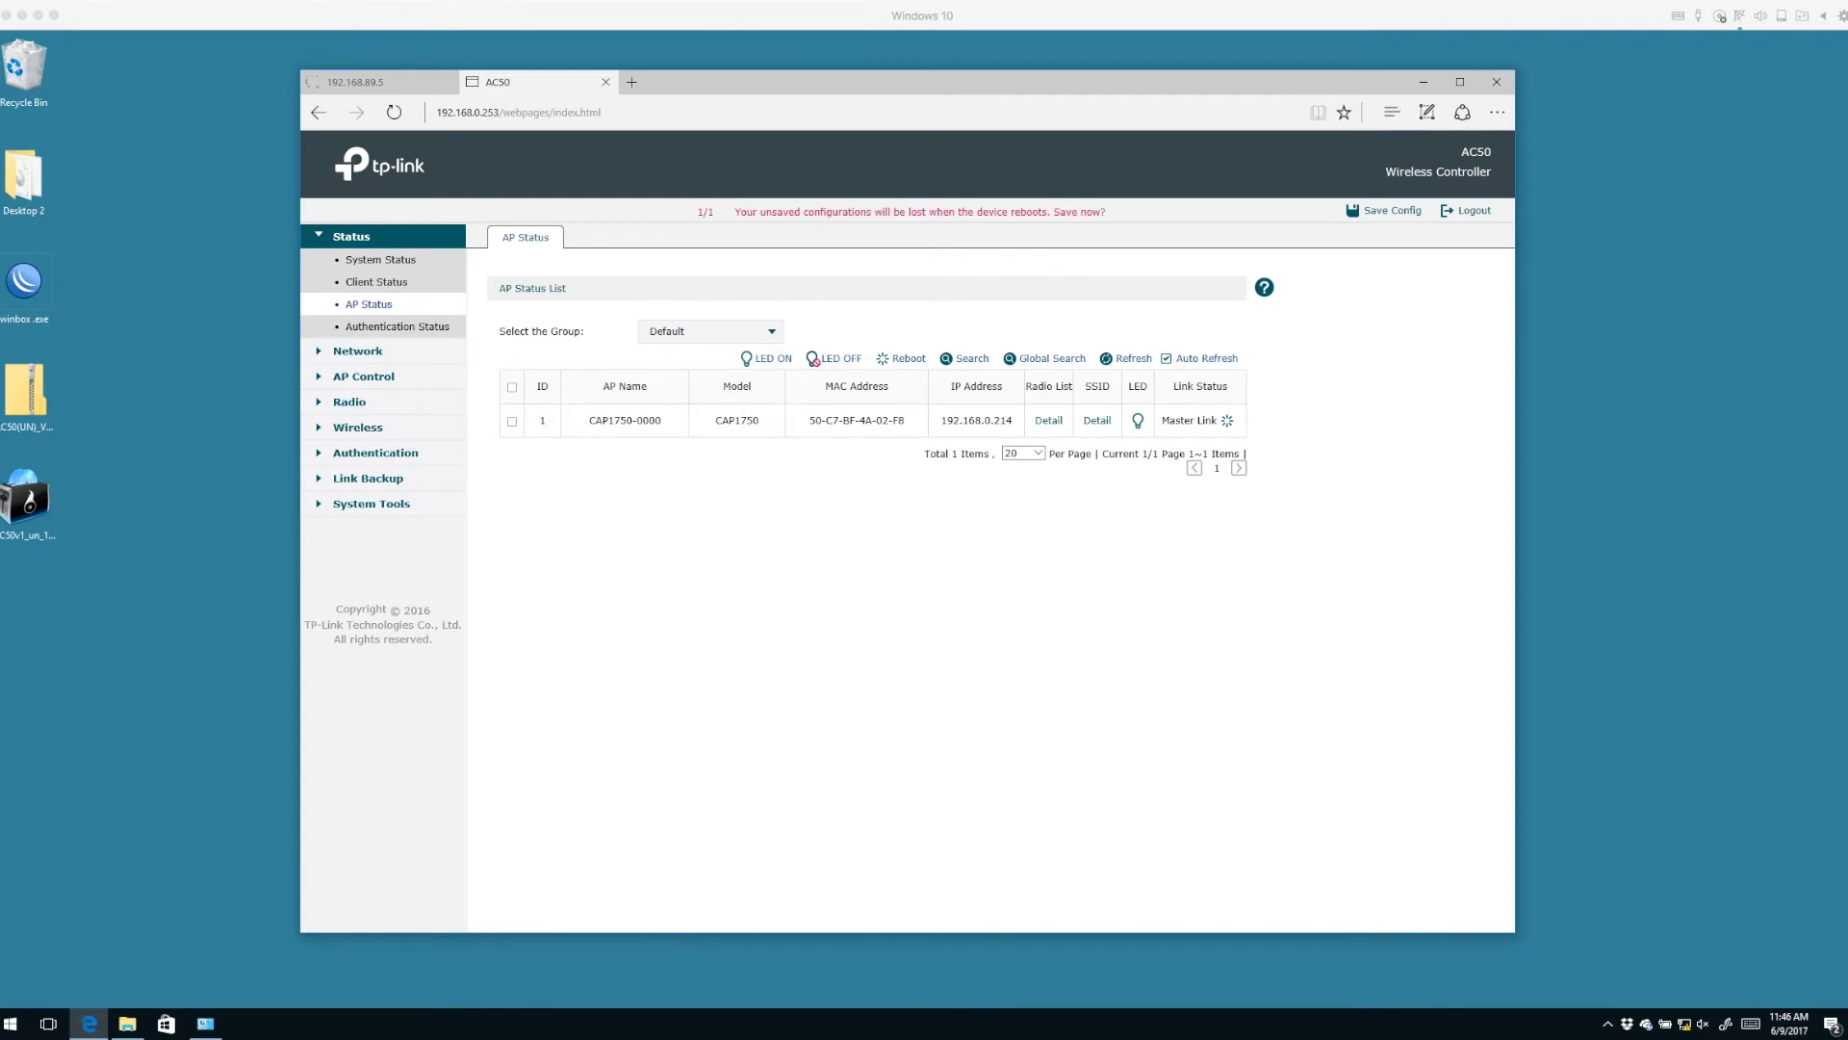
left_click(372, 504)
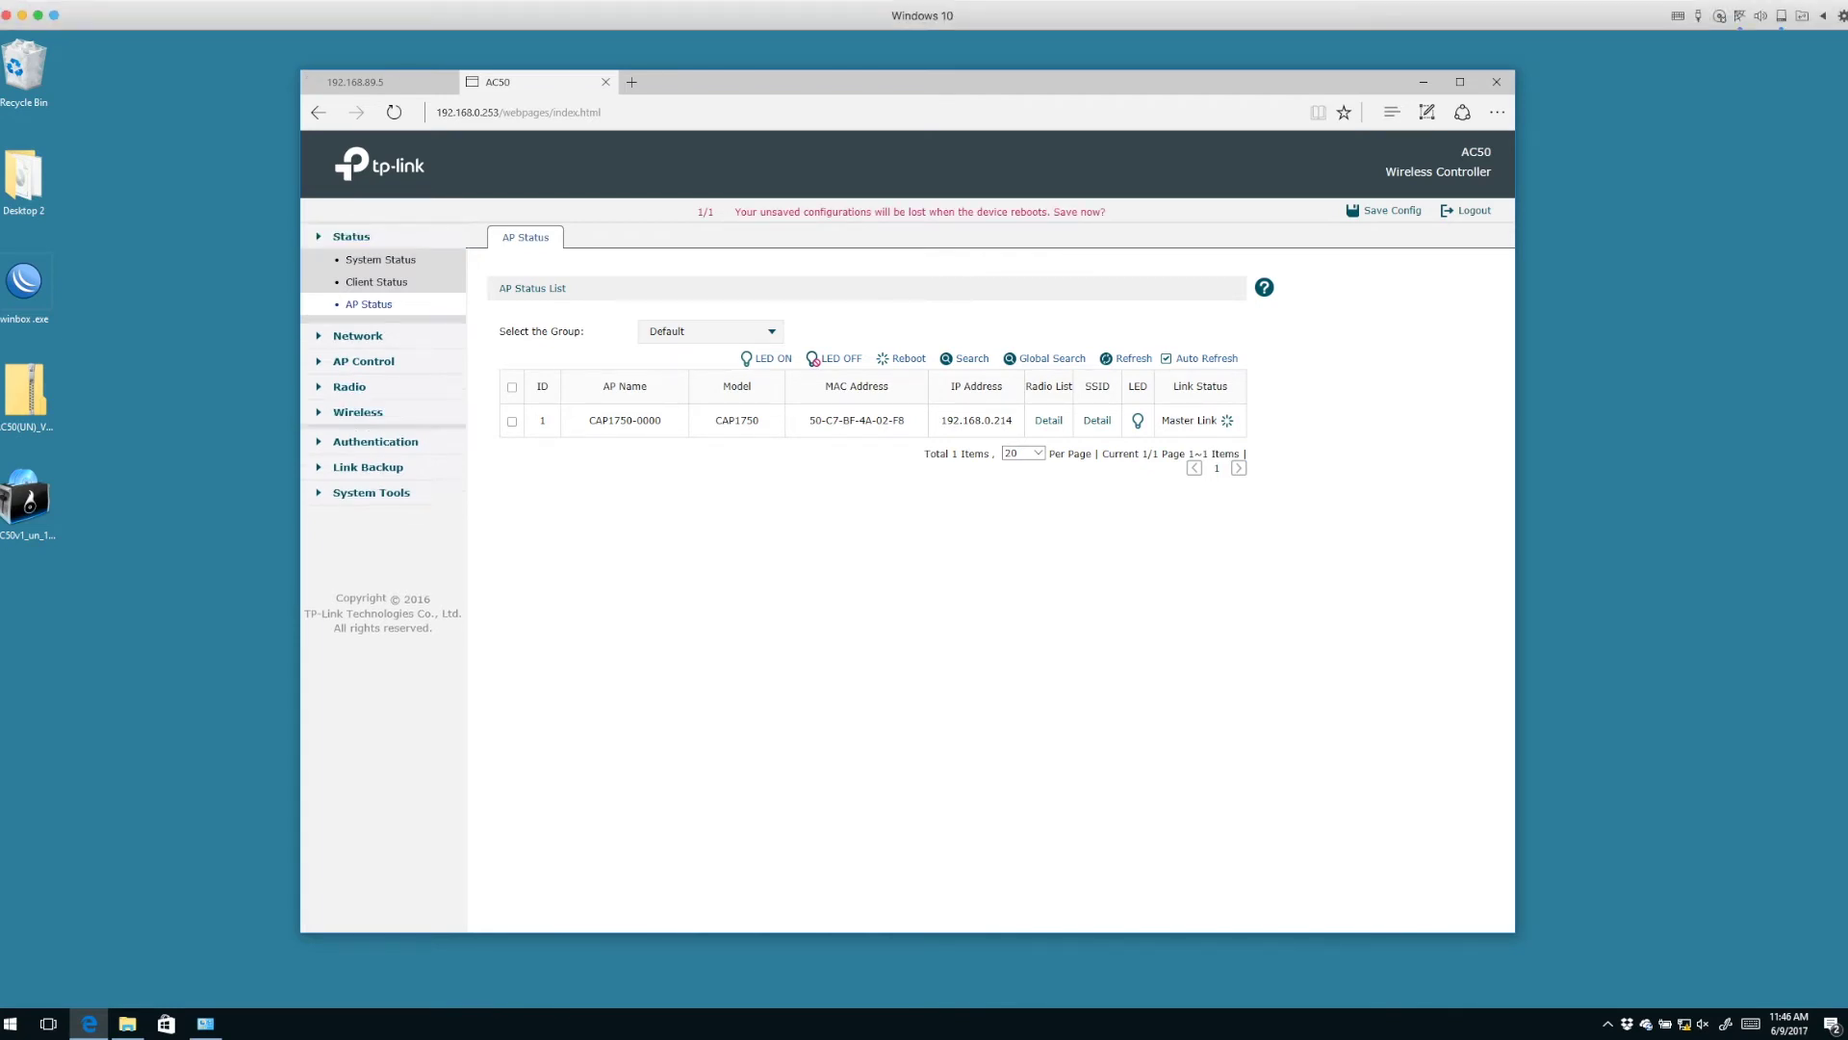
left_click(356, 363)
left_click(357, 338)
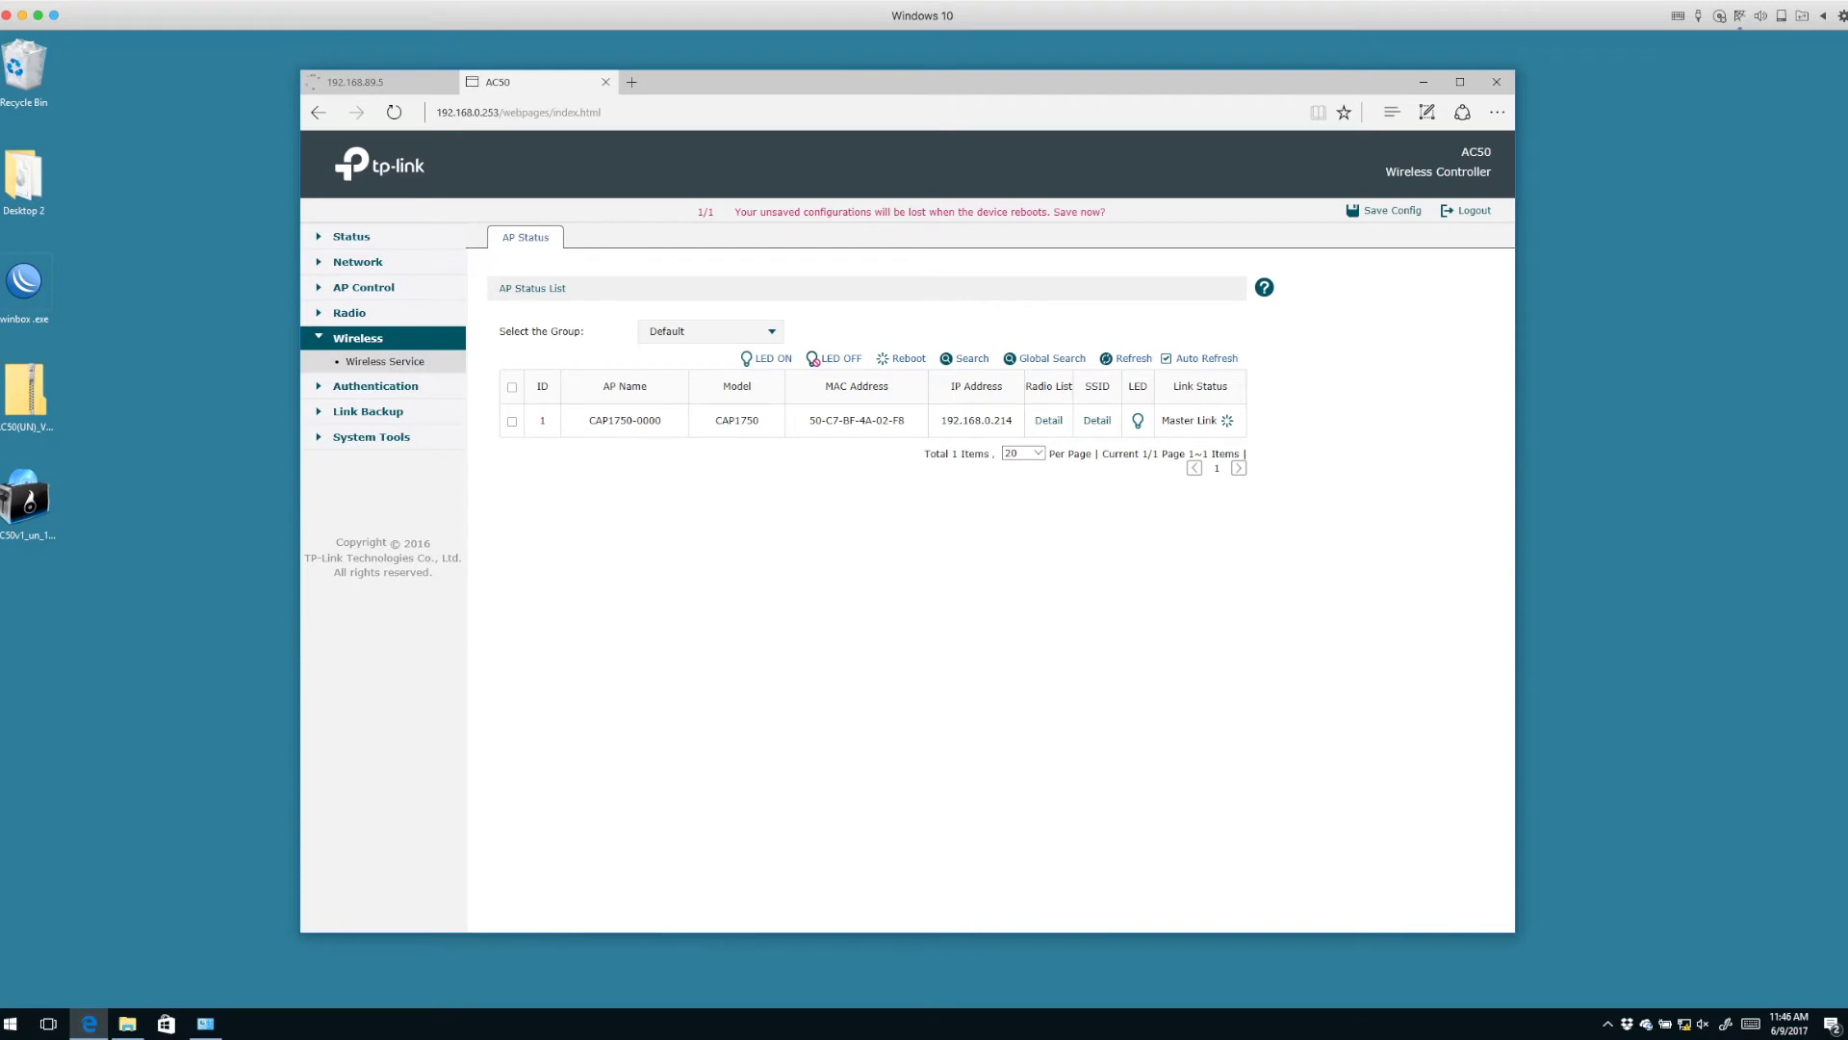
Add a new wireless service with SSID CAP-Test and WPA-PSK/WPA2-PSK security.
left_click(384, 361)
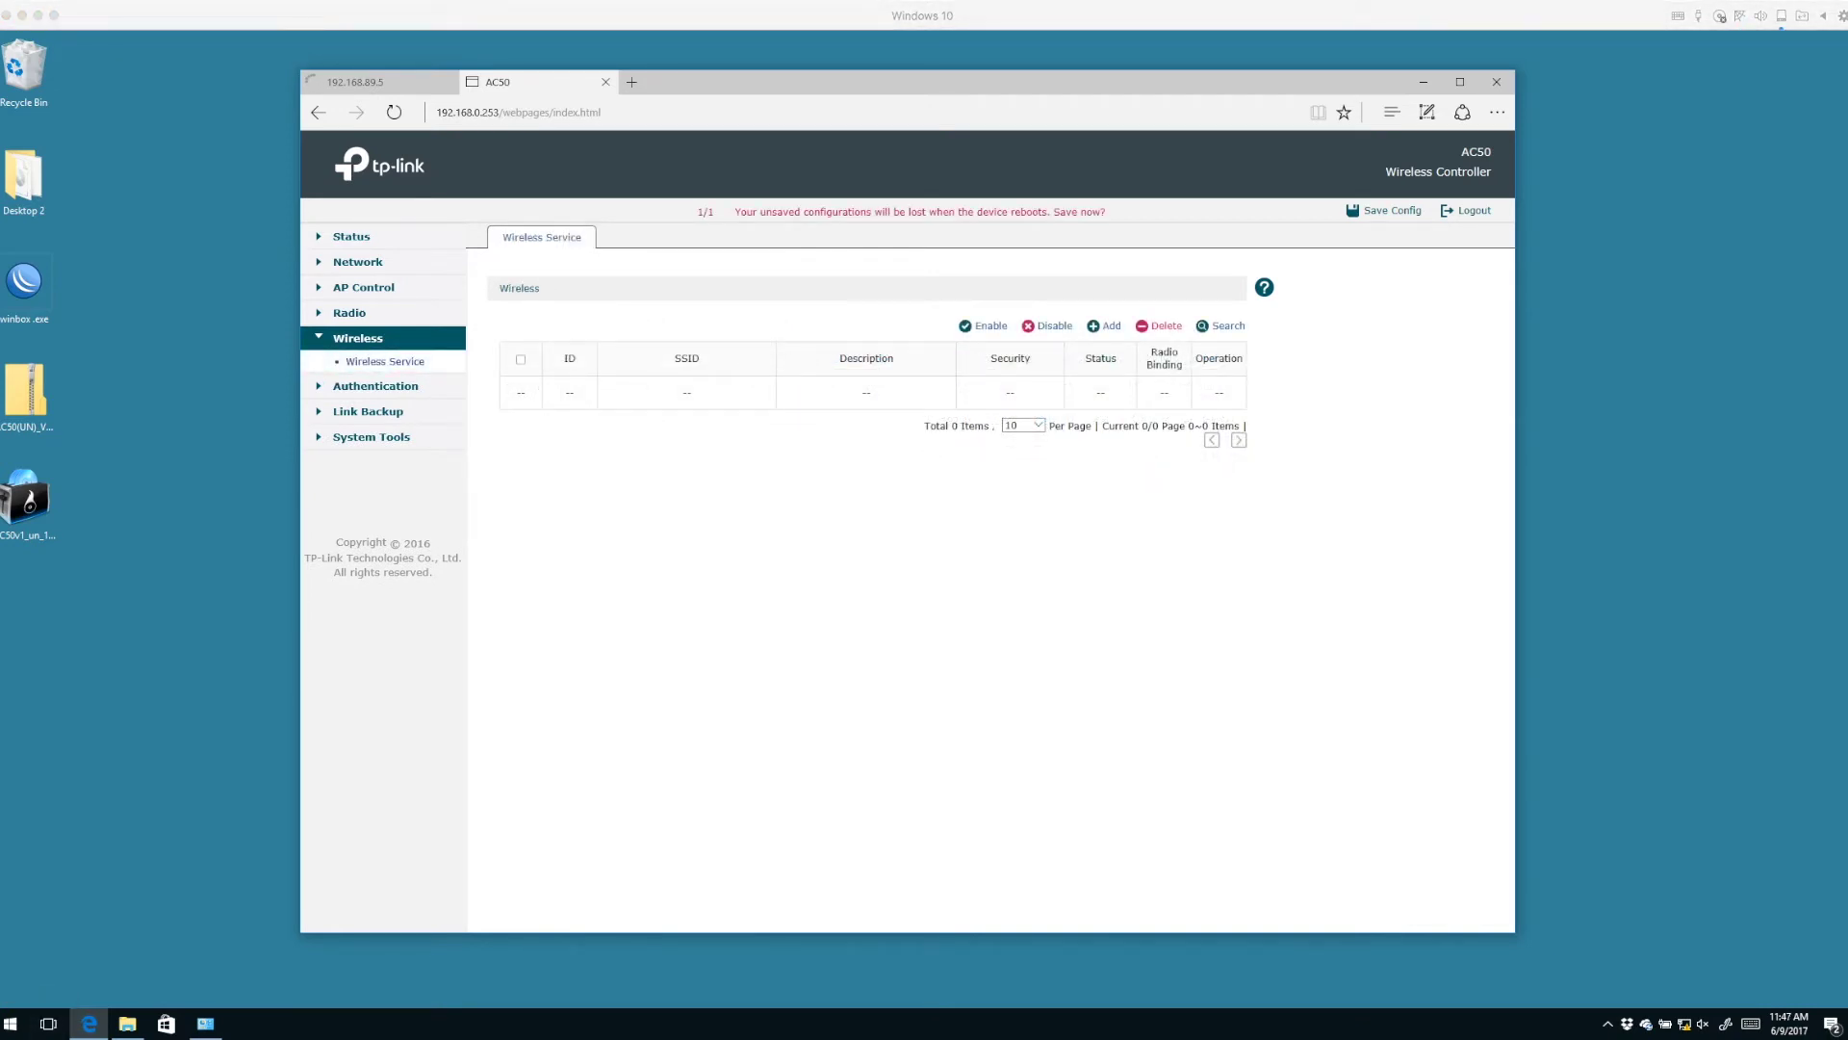
left_click(1104, 326)
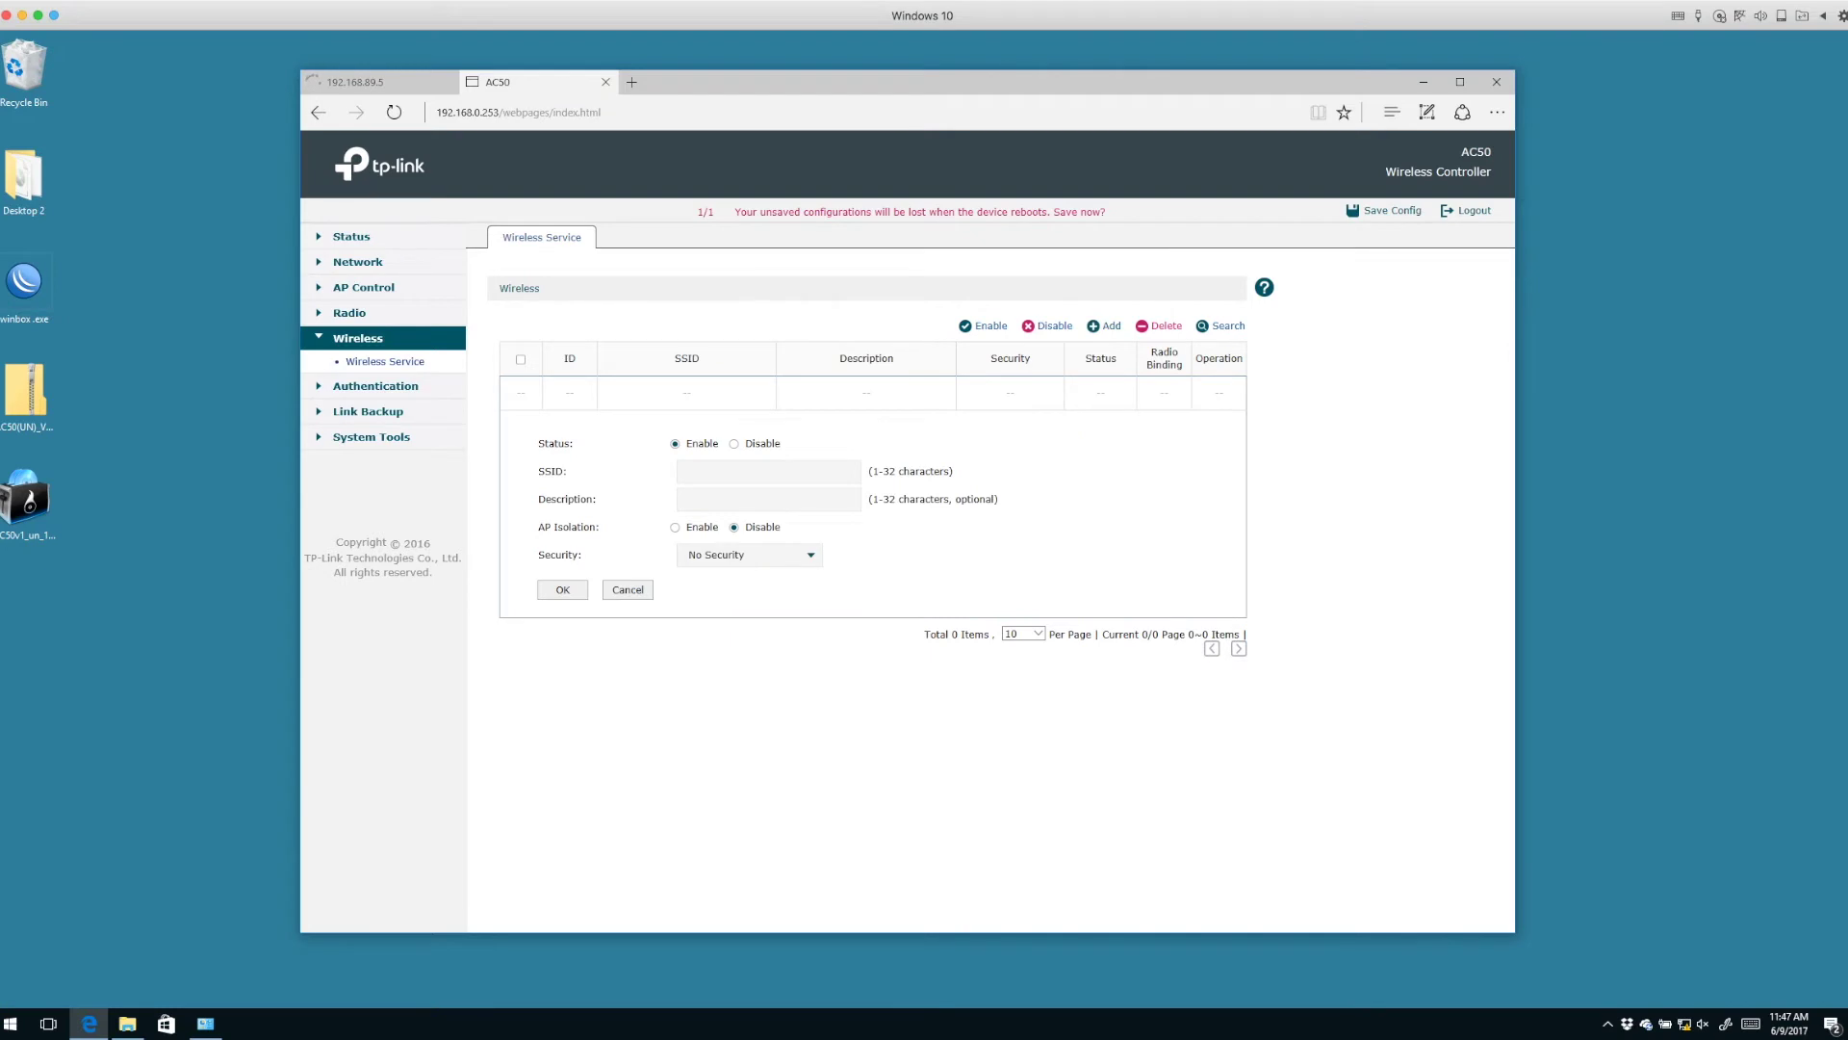
left_click(768, 471)
type("CAP-Test")
left_click(750, 554)
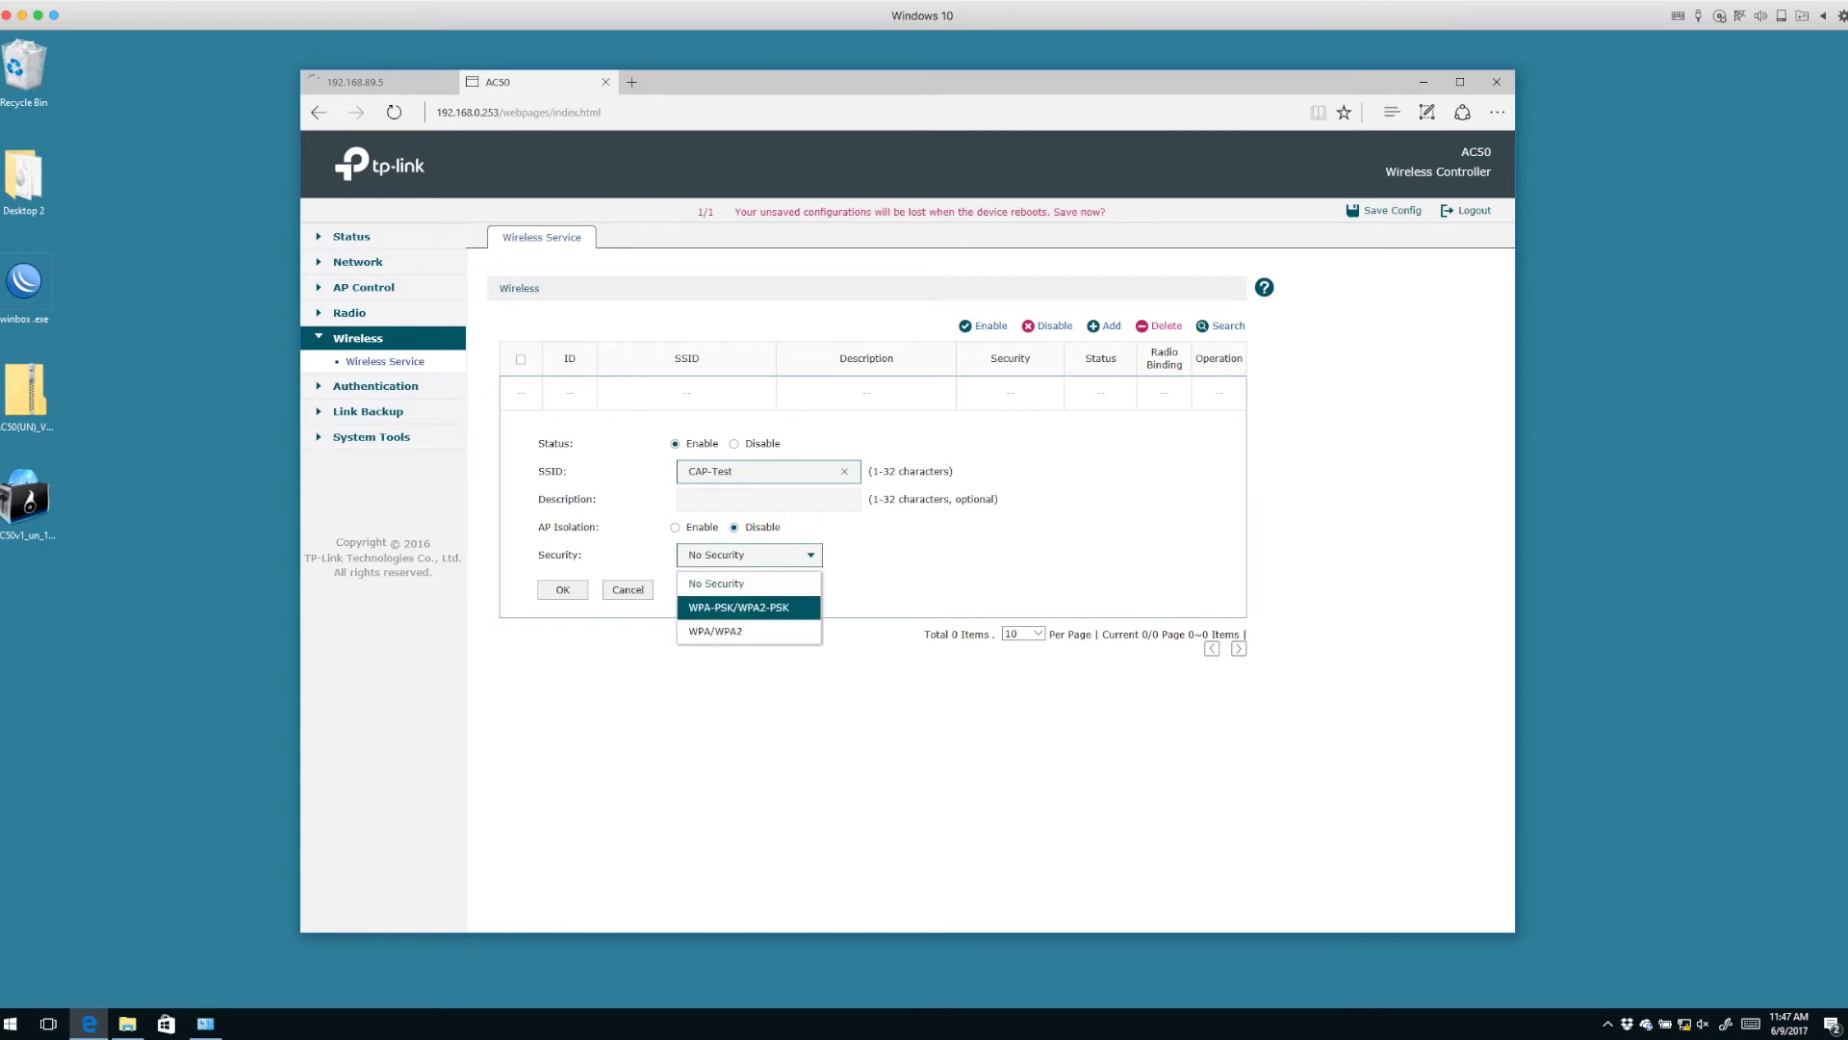
key("Down")
key("Escape")
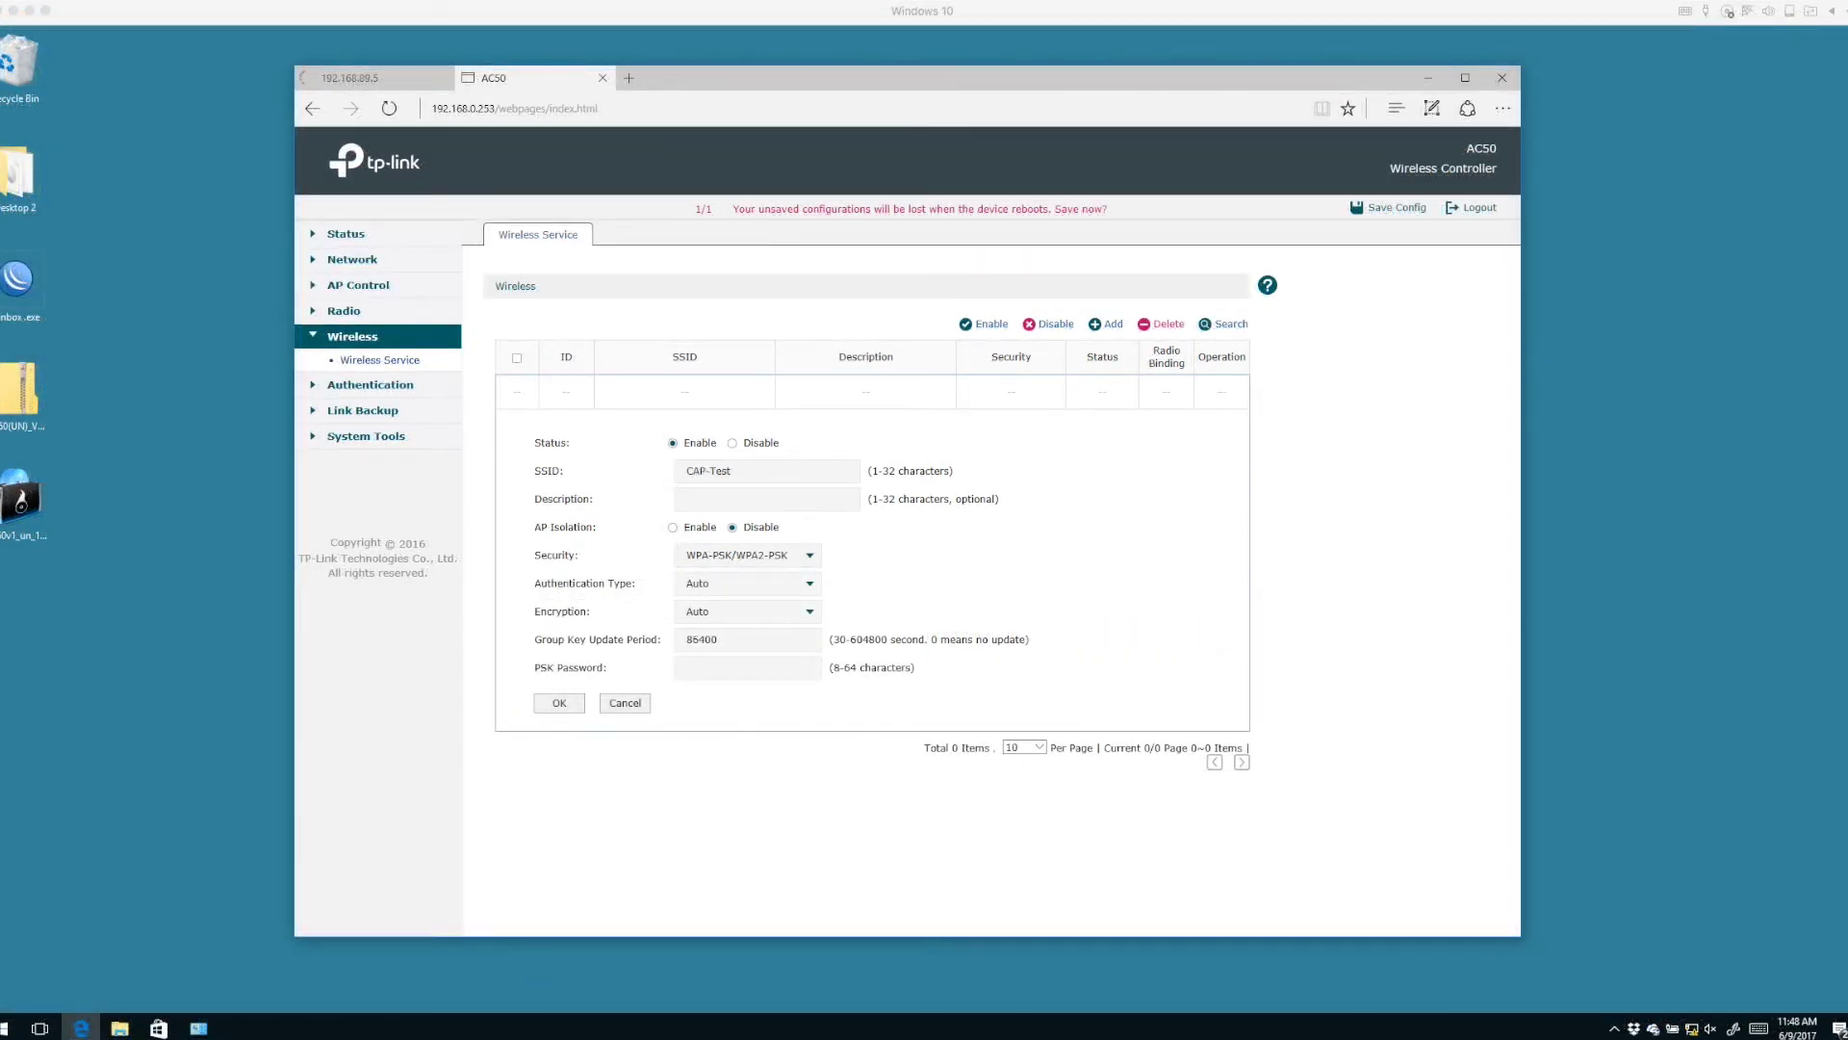
left_click(750, 554)
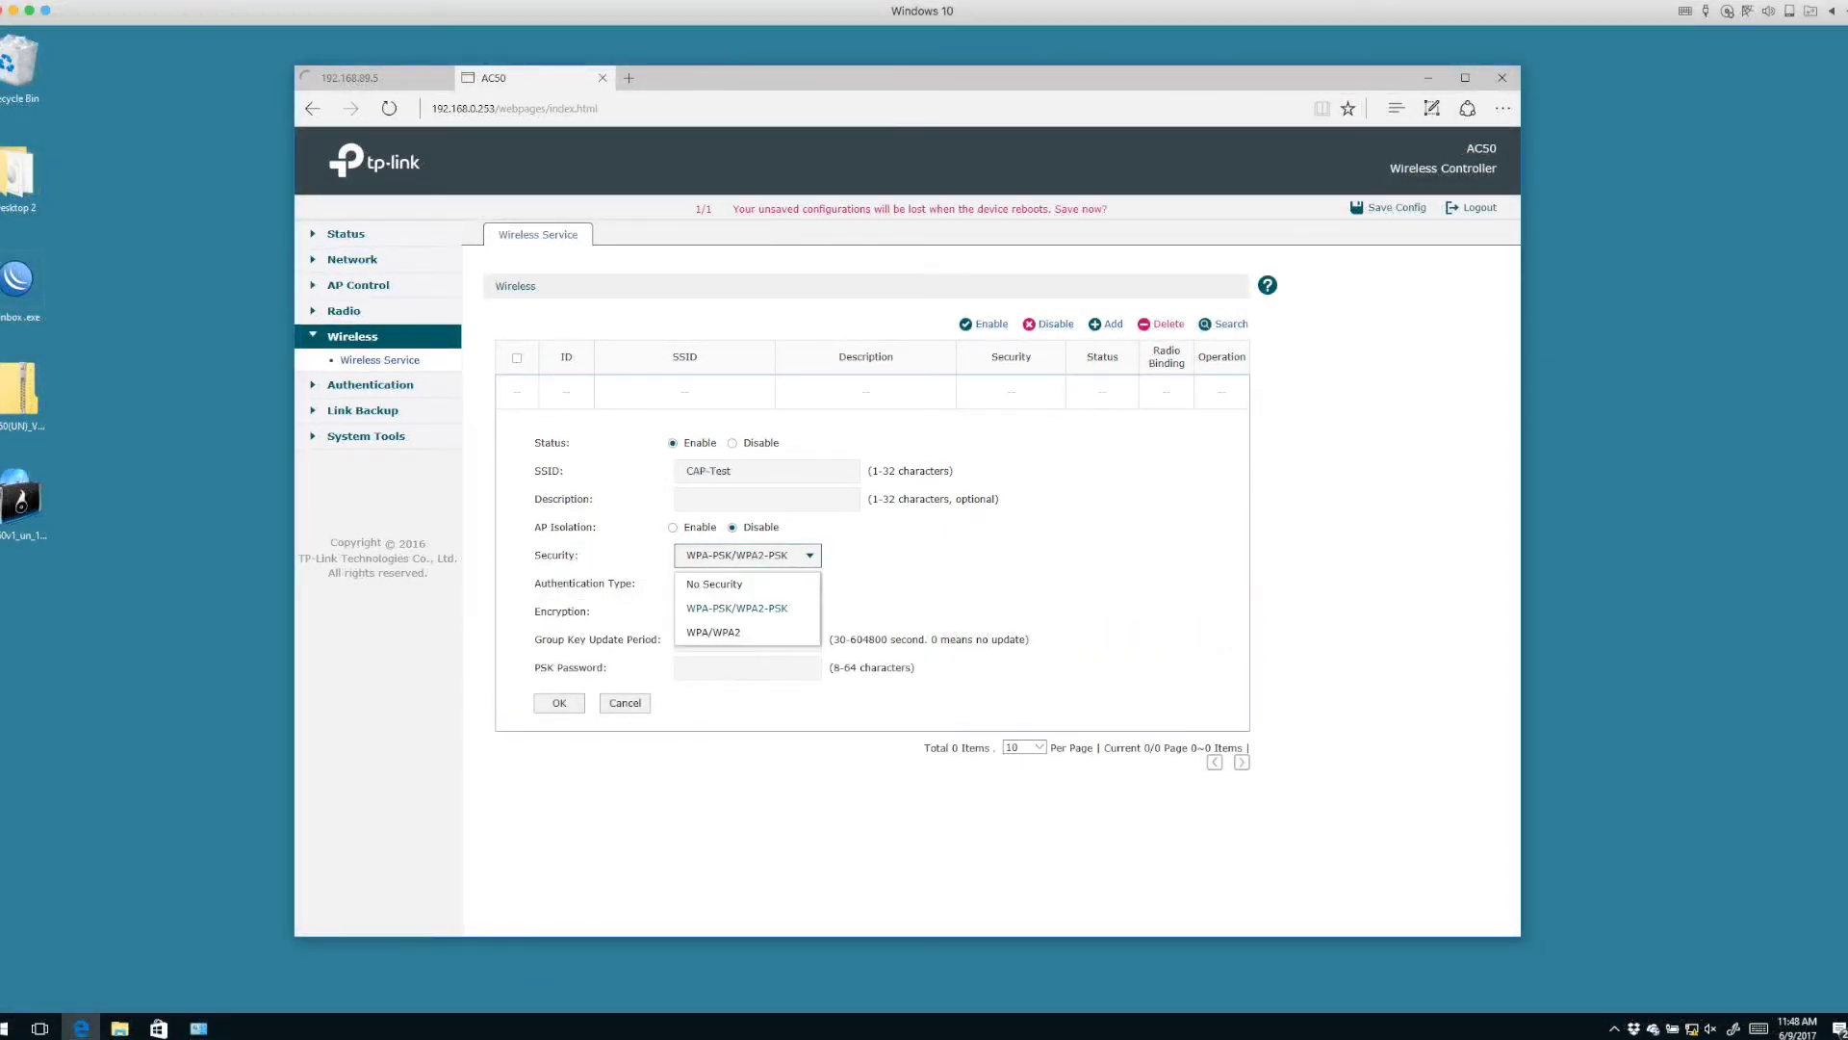
key("Escape")
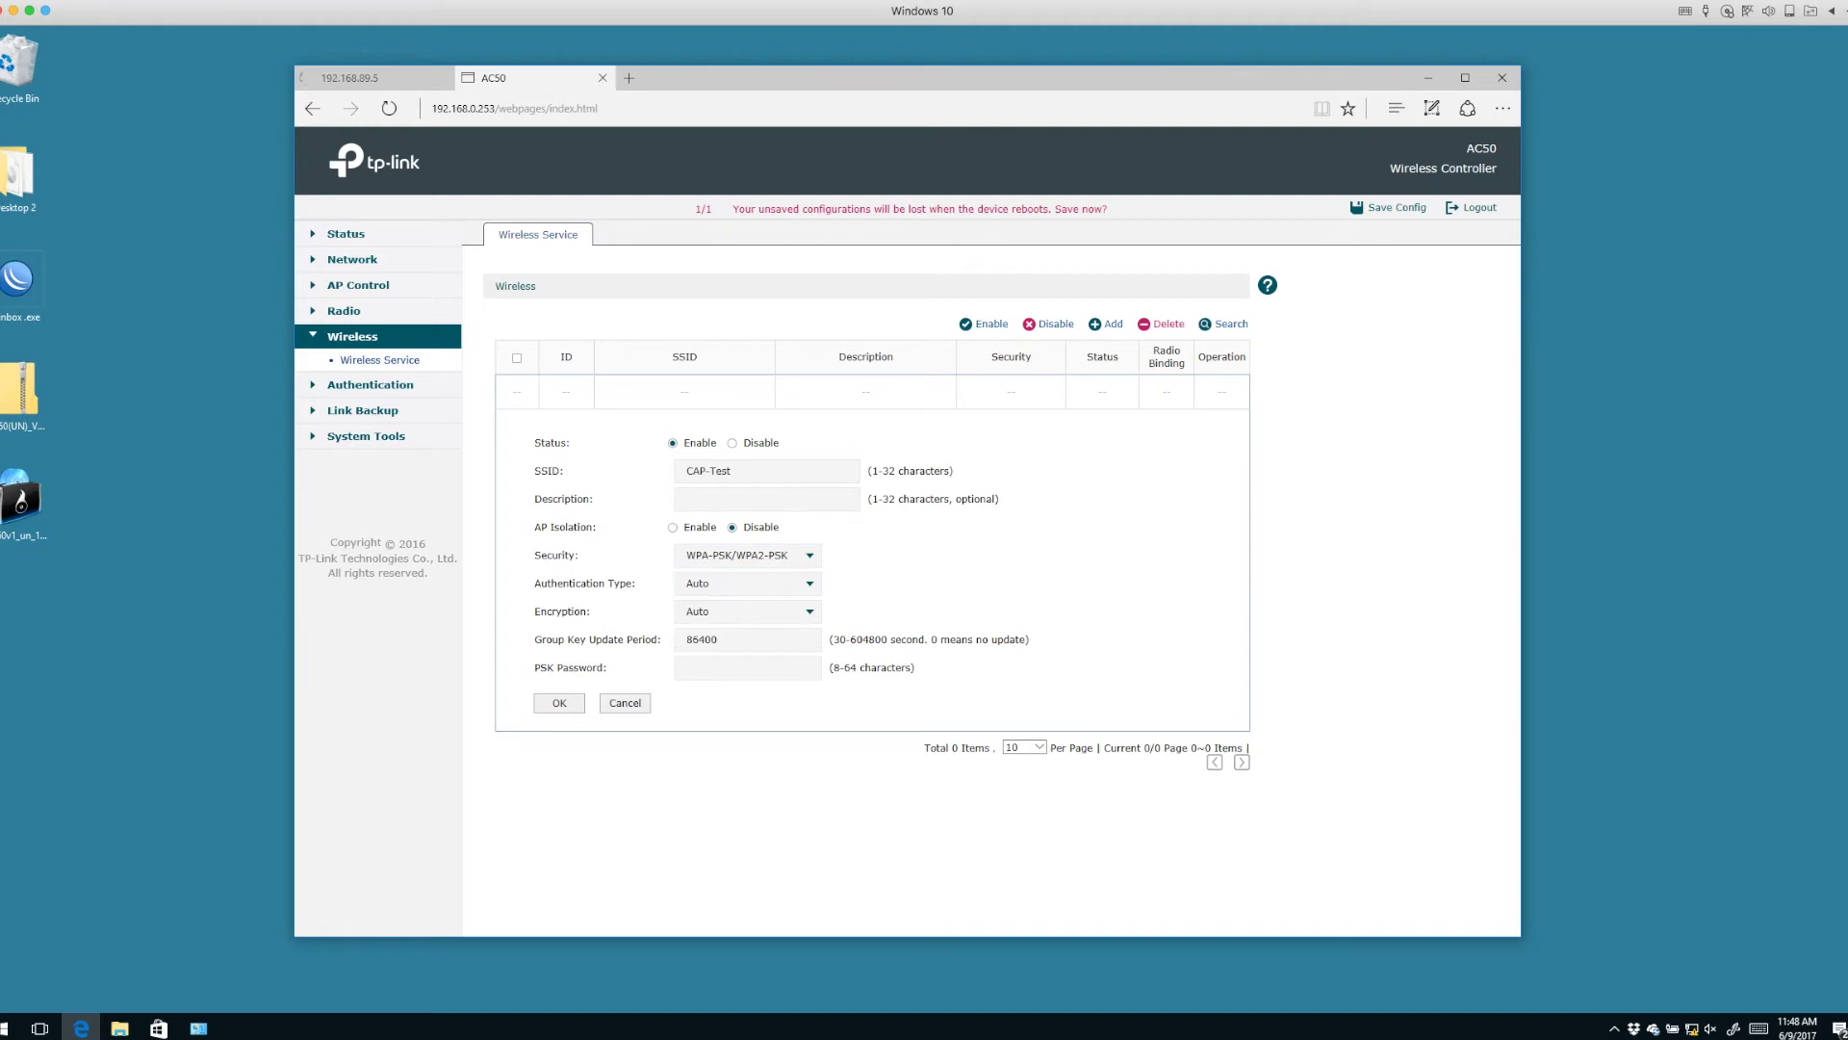
Set WPA2-PSK authentication, enter the PSK password, and confirm the CAP-Test network.
left_click(750, 583)
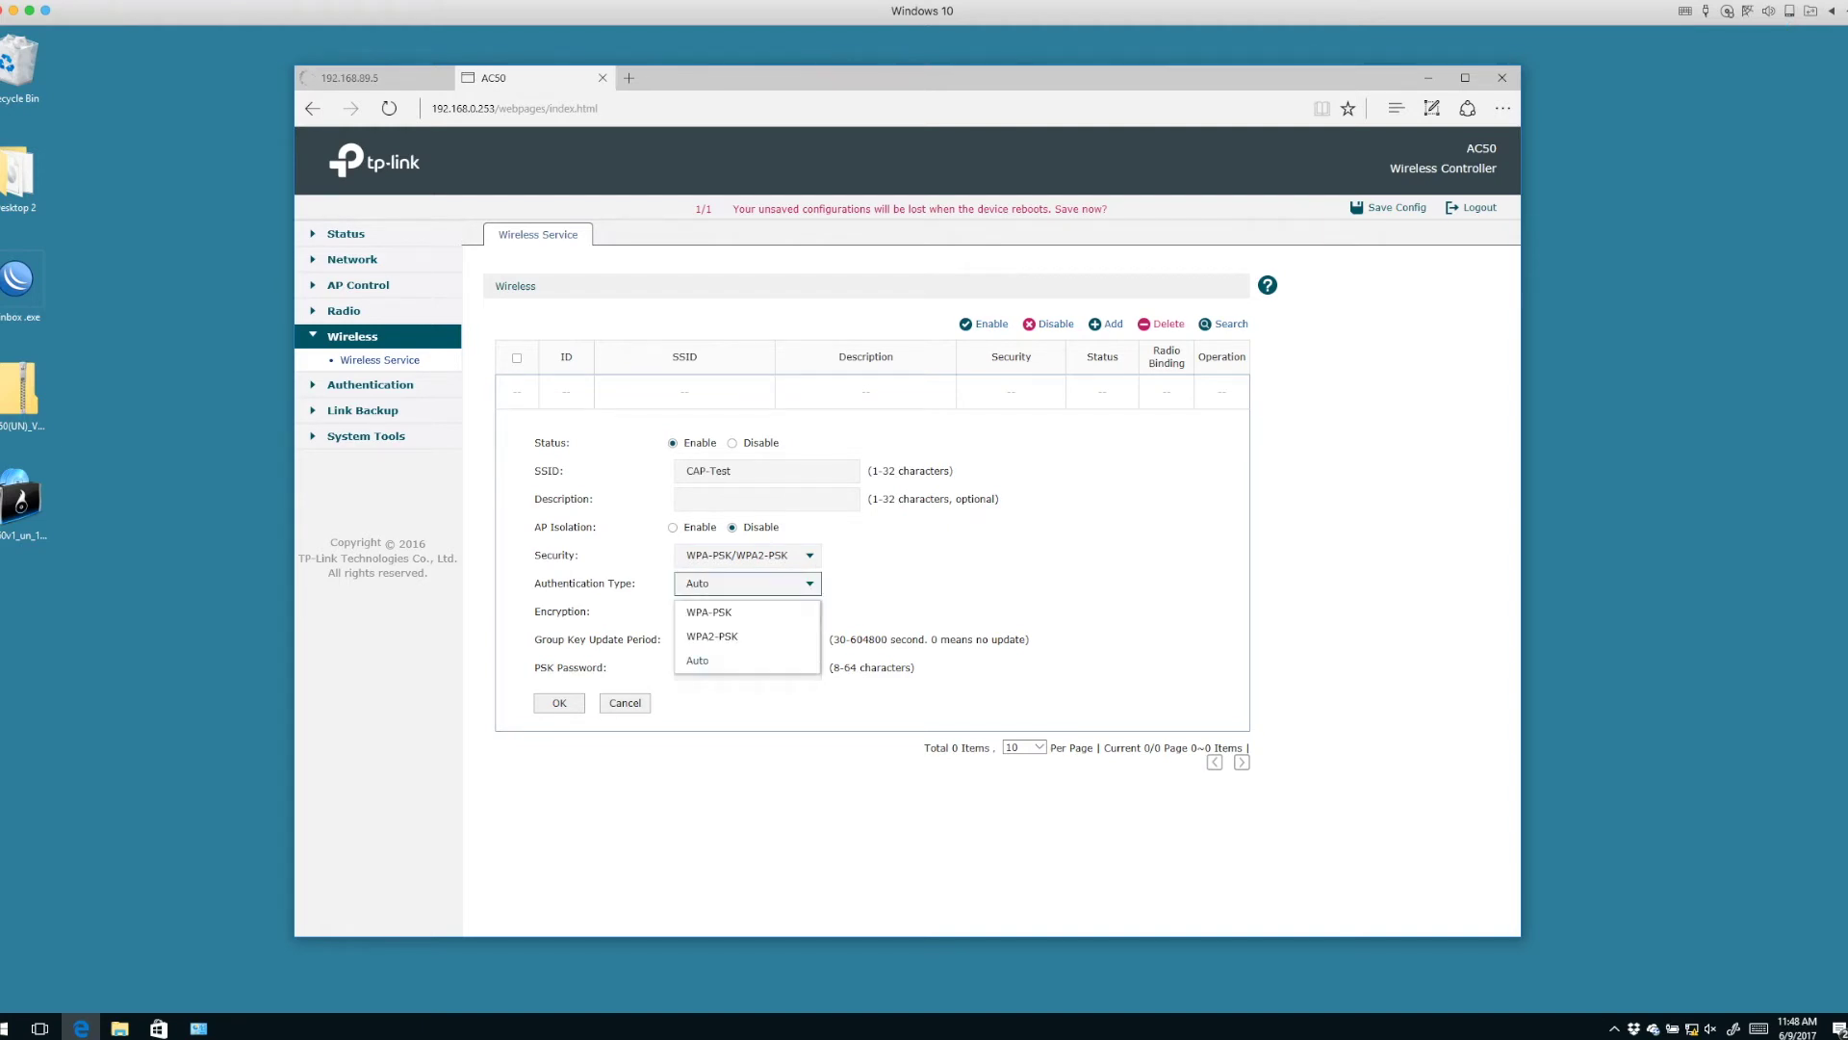
key("Down")
key("Down")
key("Return")
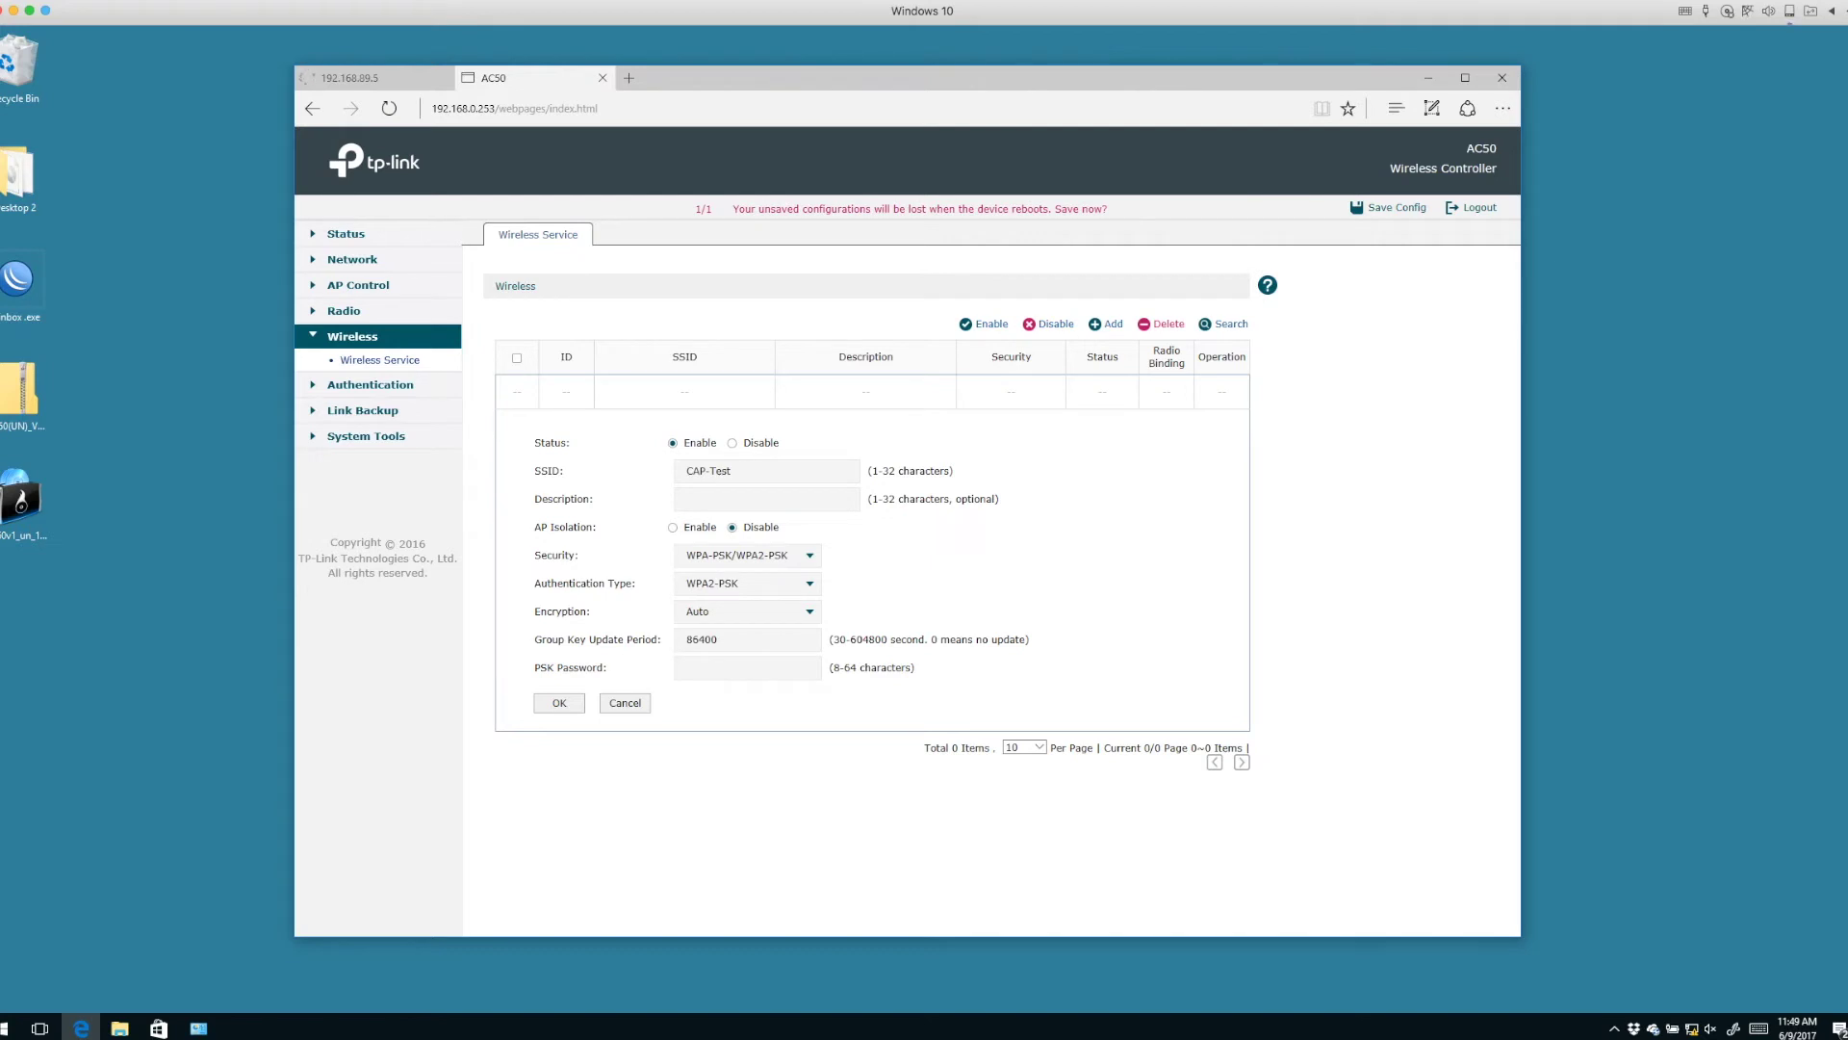
left_click(747, 667)
type("1234567890")
key("Return")
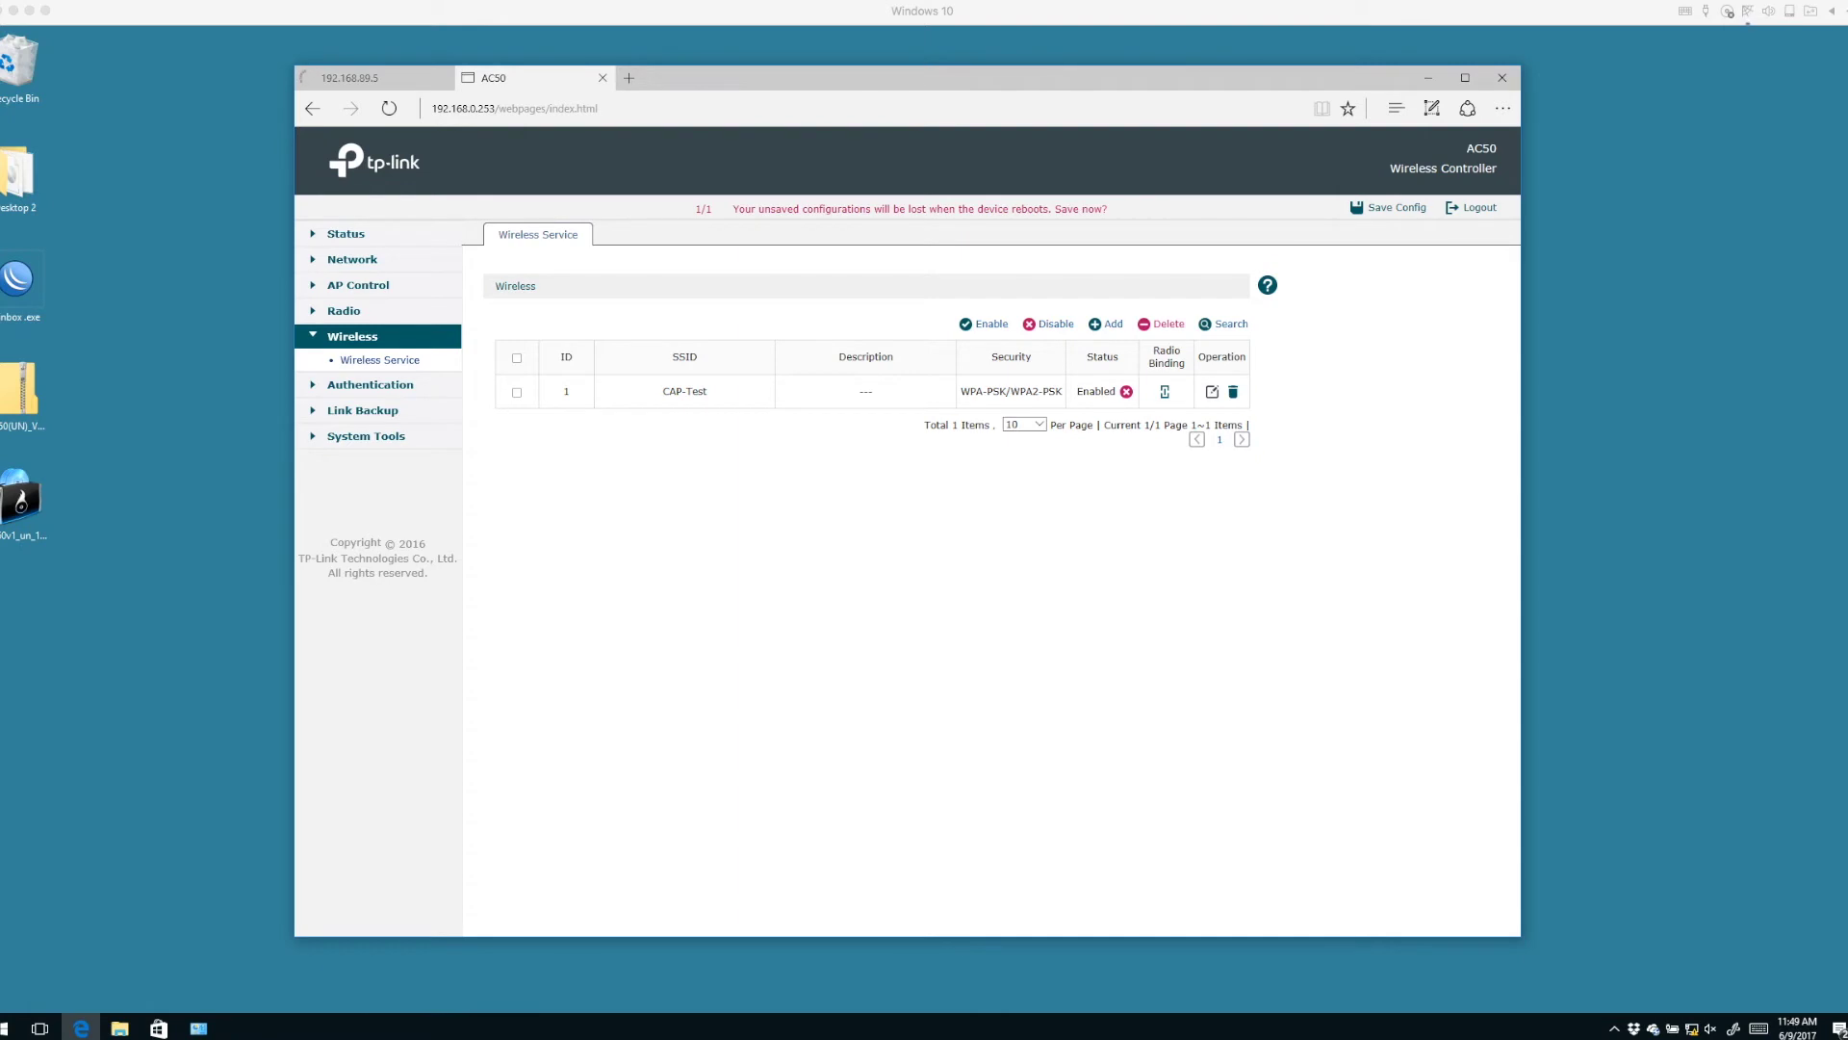
Bind CAP-Test to the CAP1750's 2.4GHz and 5.0GHz radios via its Radio Binding icon.
left_click(1165, 390)
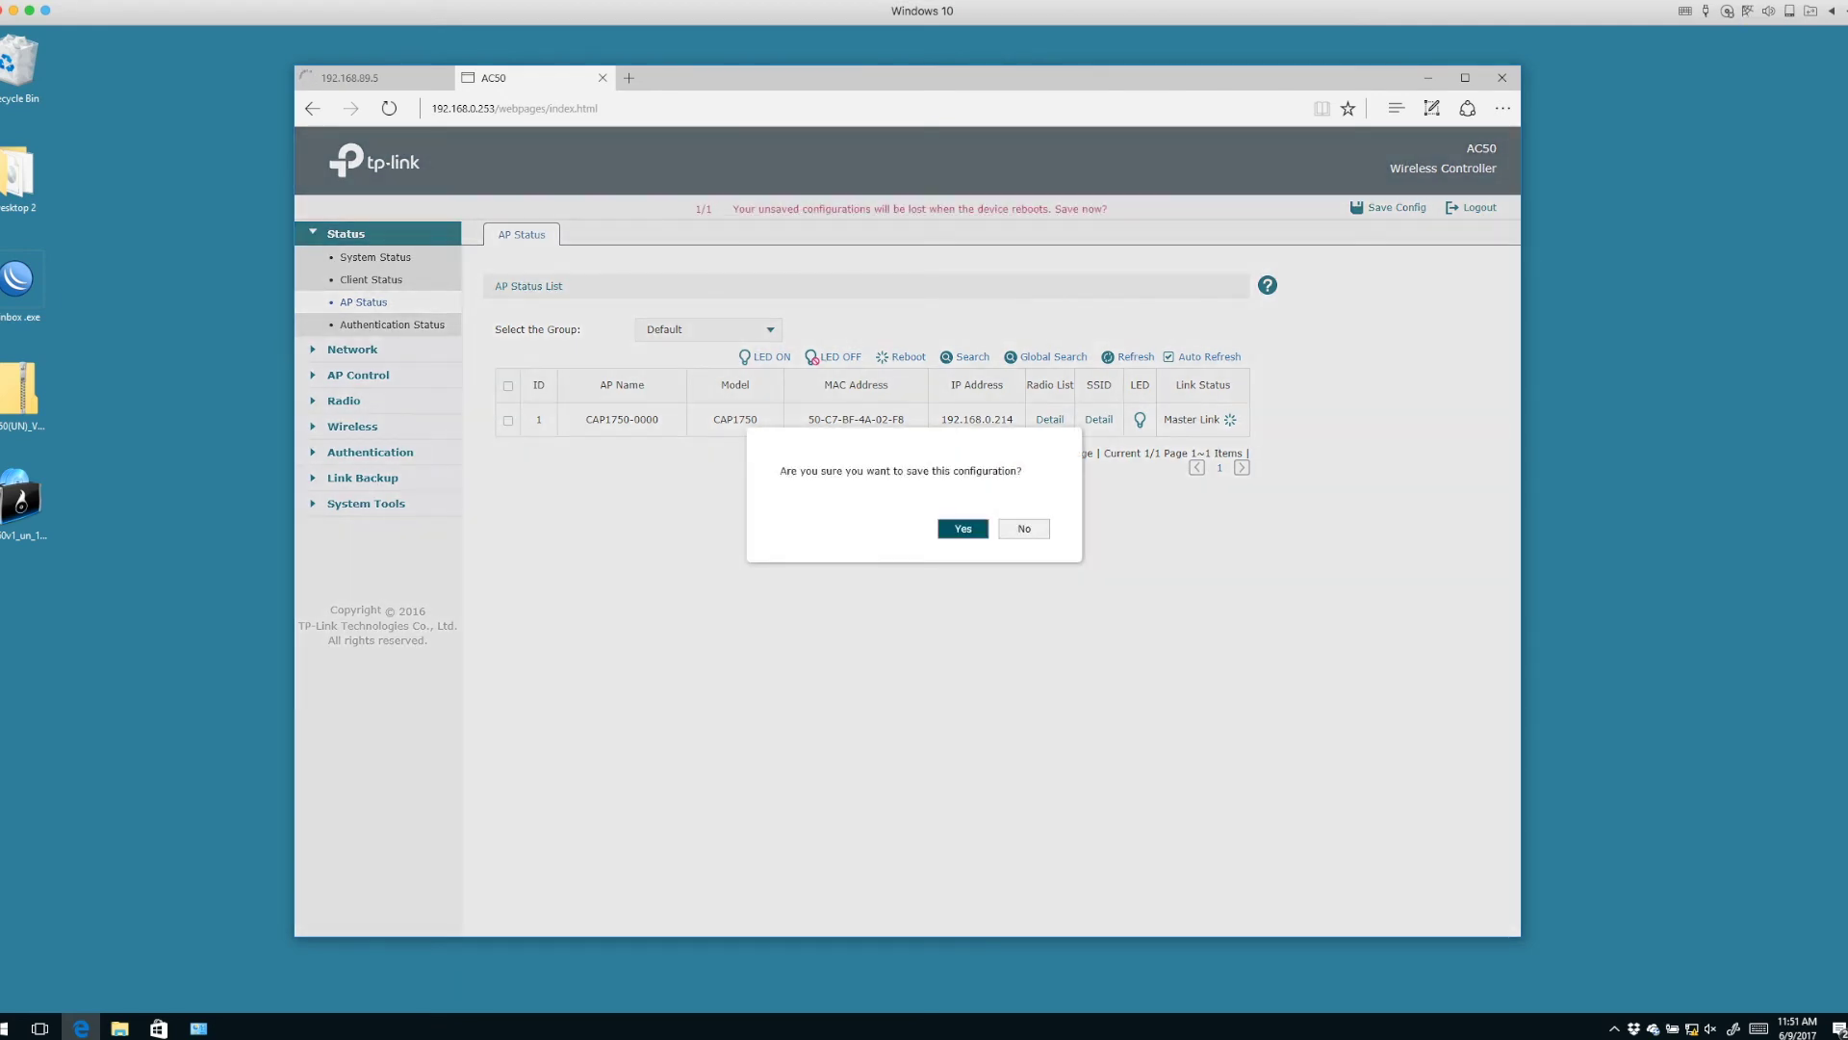
Confirm Yes to save the controller's current configuration.
key("Return")
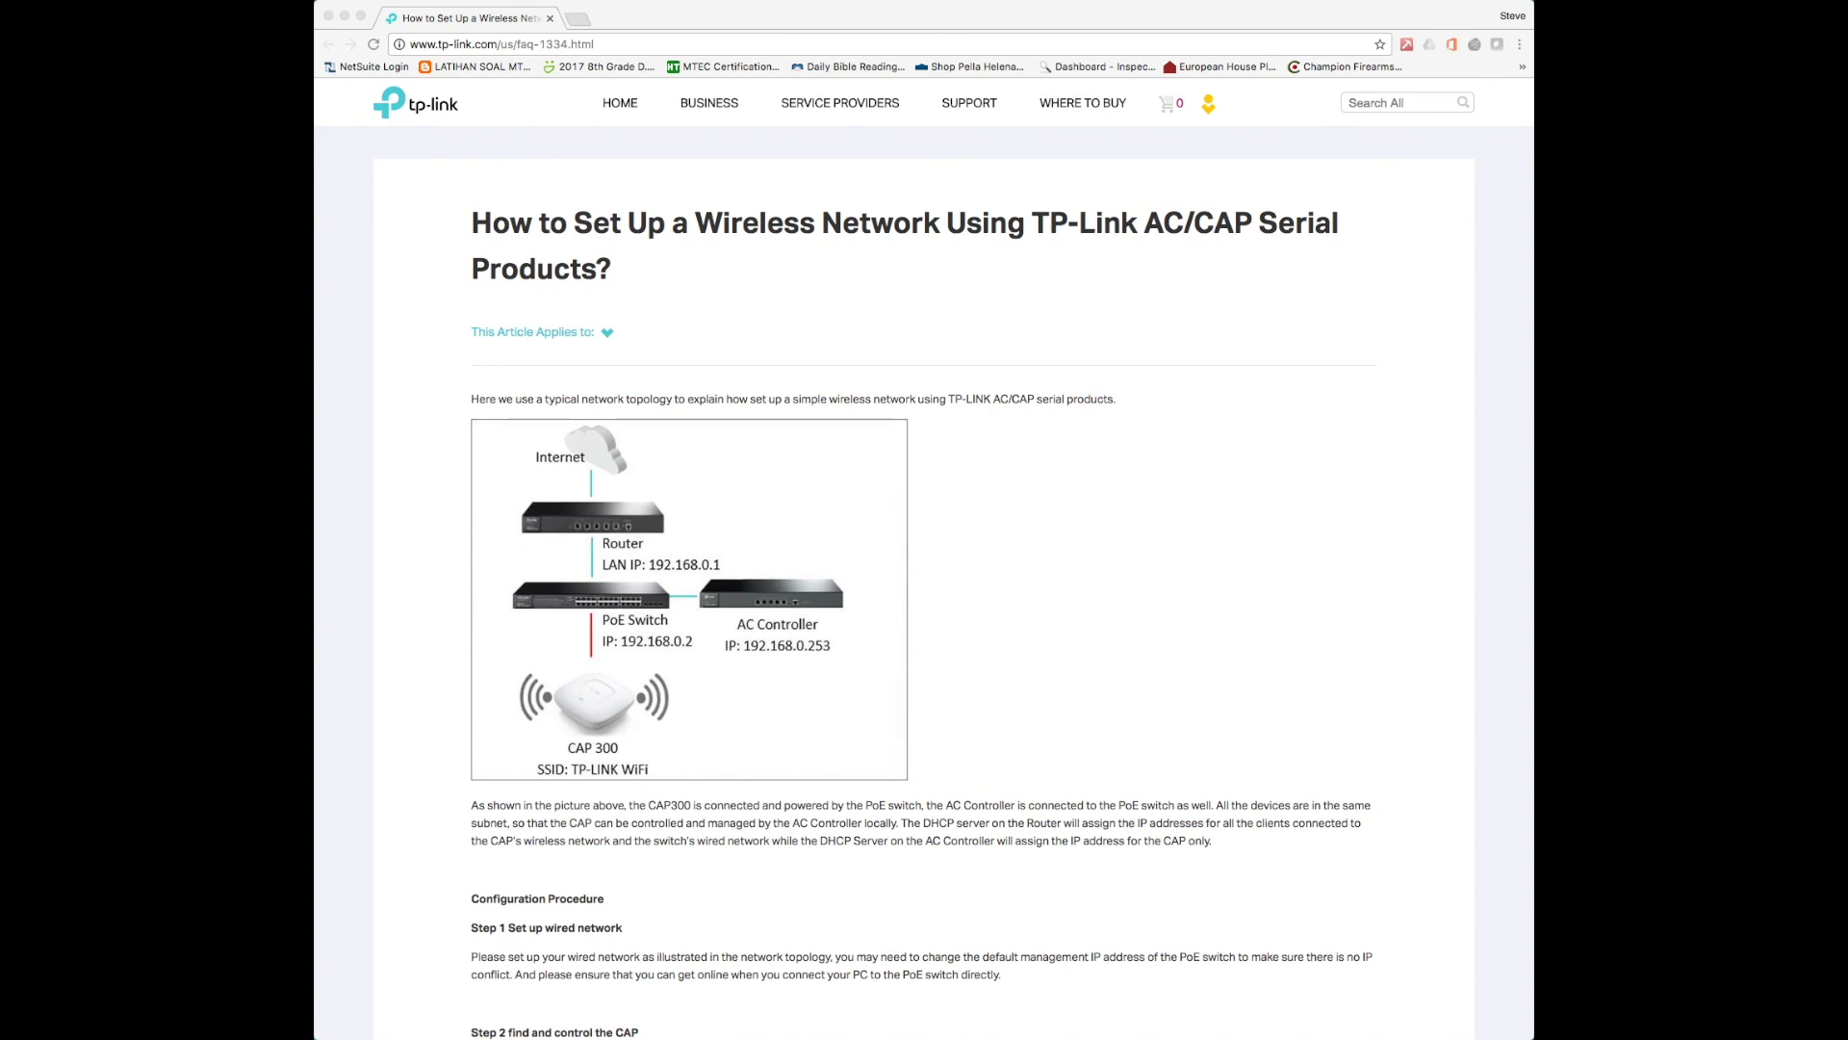
Scroll through the TP-Link AC/CAP setup FAQ, reload it, and return to its top.
left_click(595, 44)
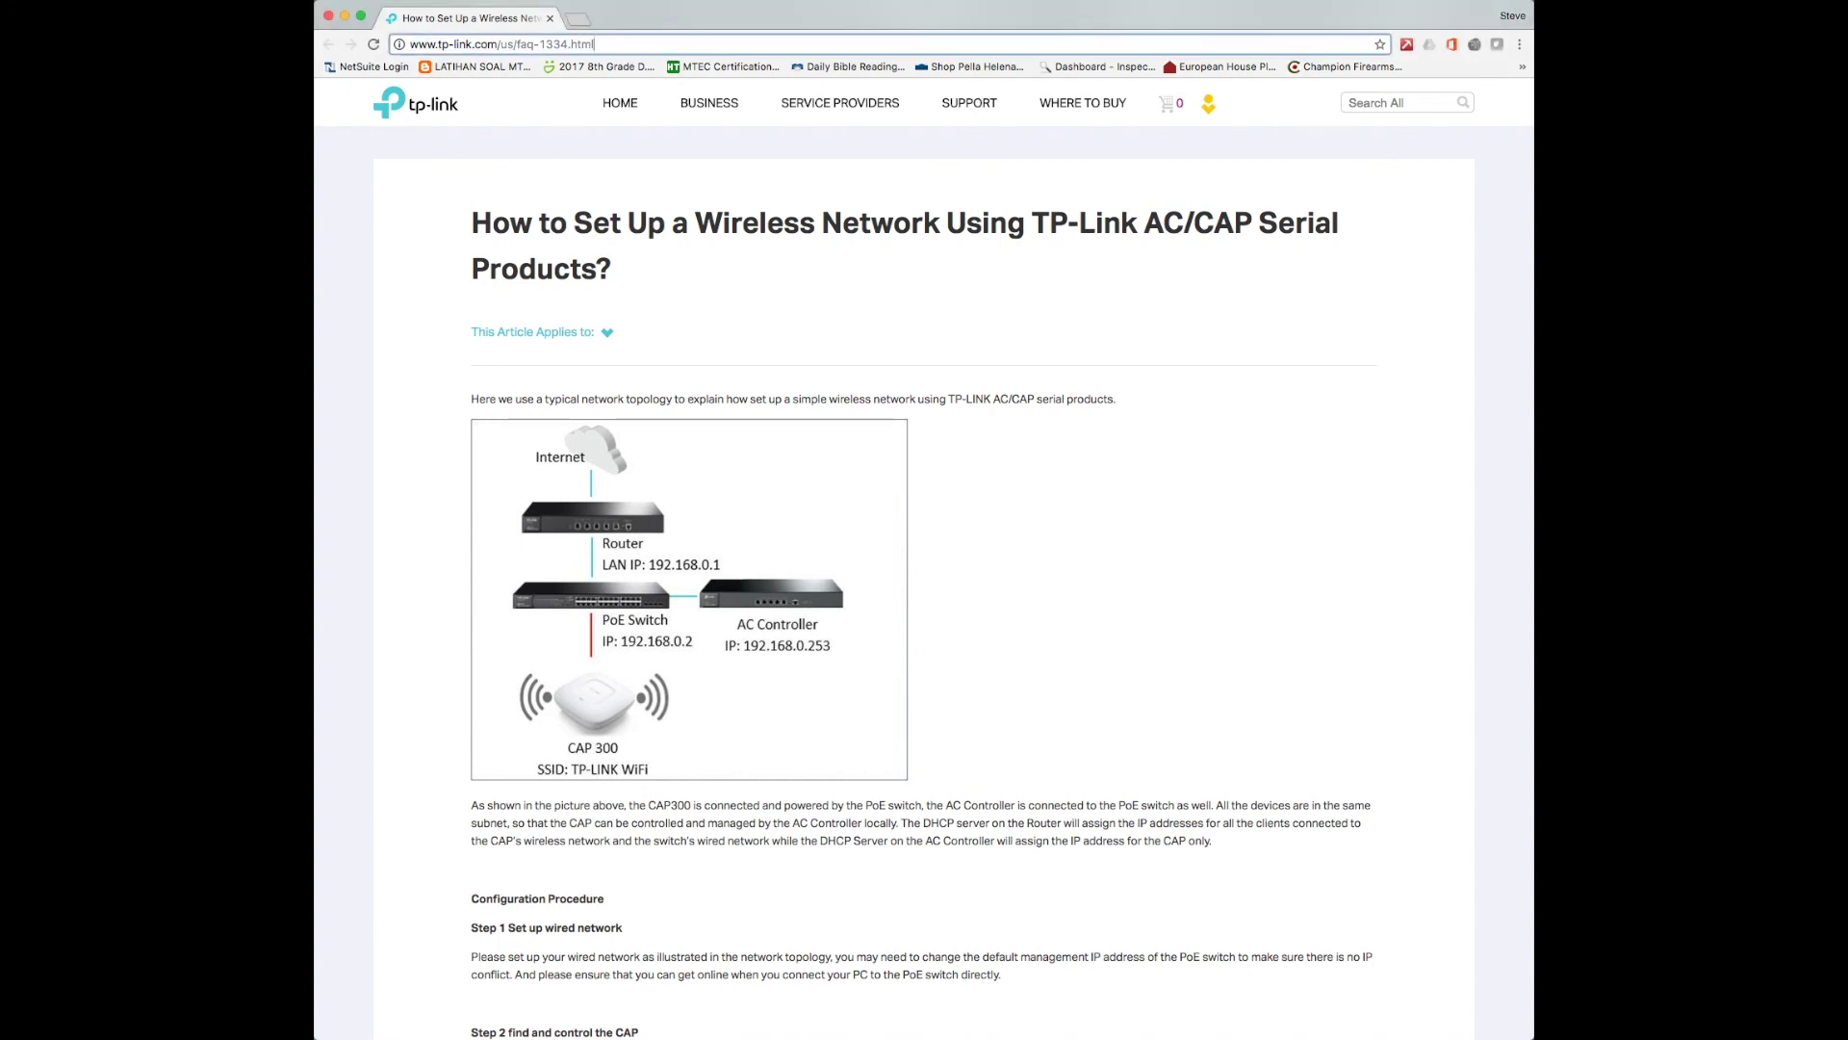
key("super+a")
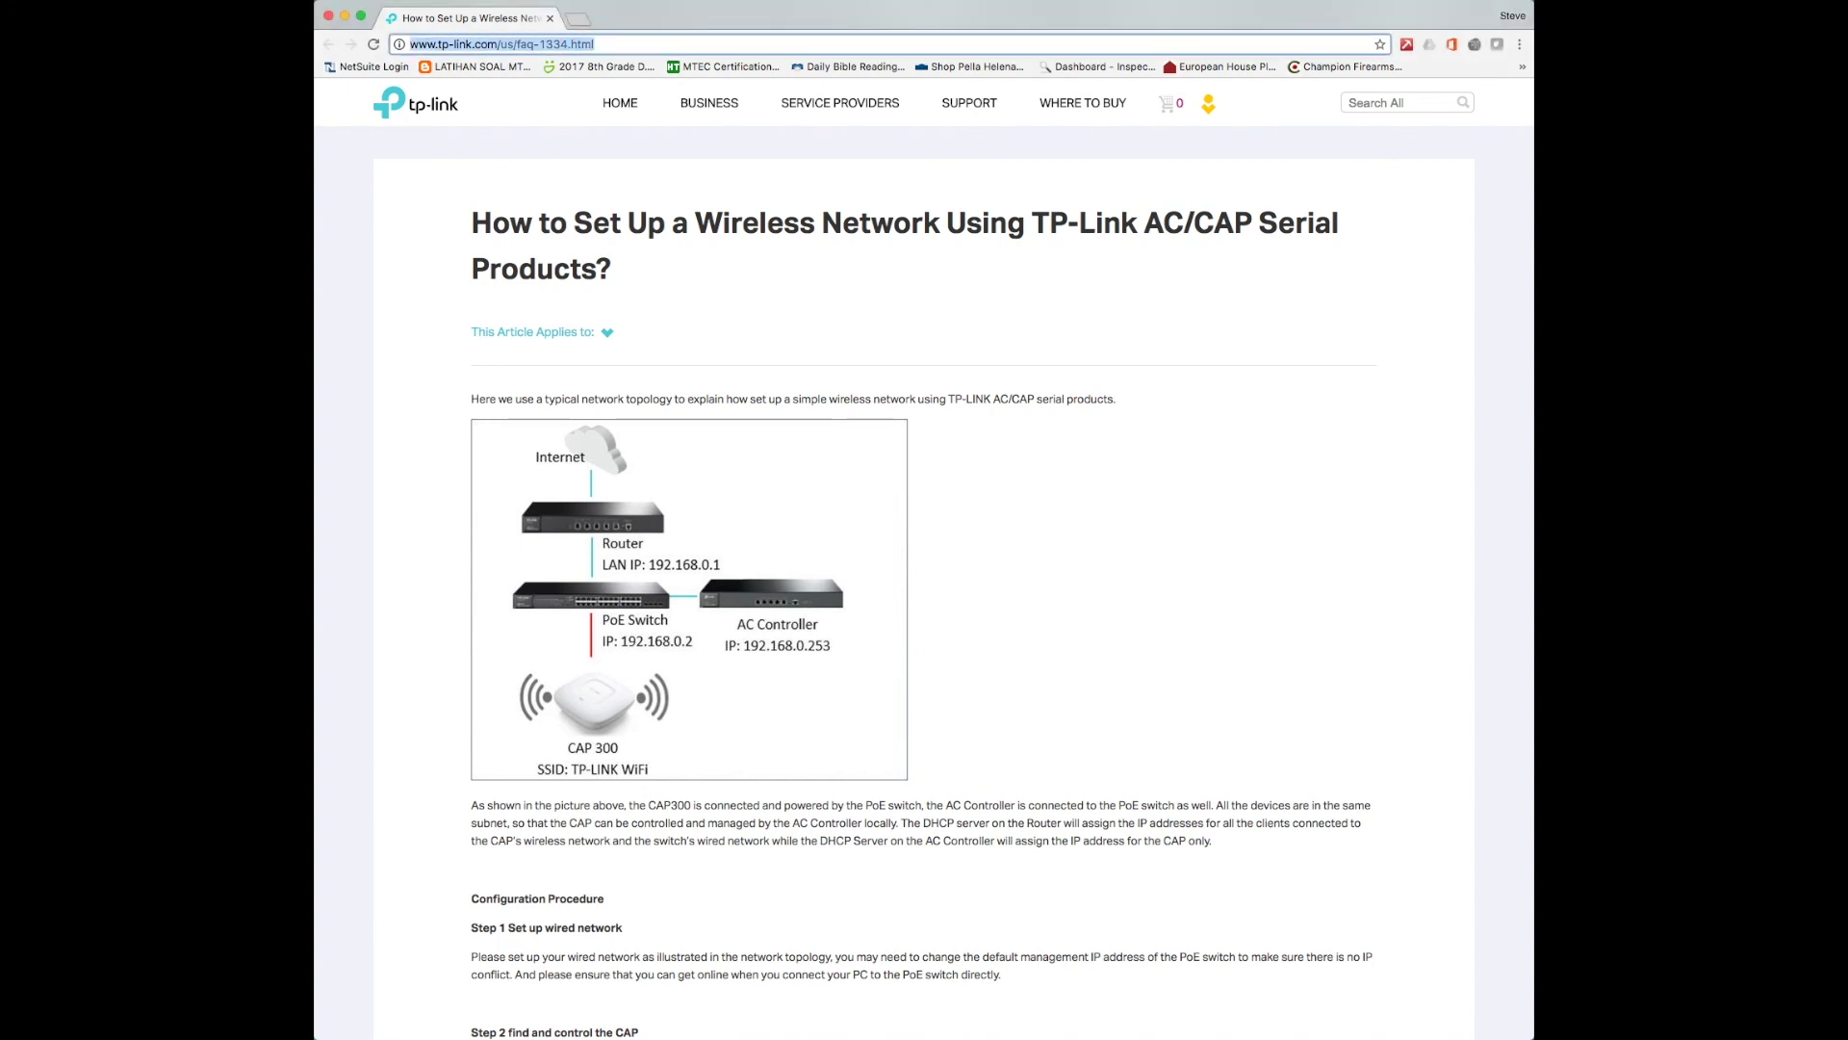
left_click(595, 45)
scroll(922, 554, "down", 5)
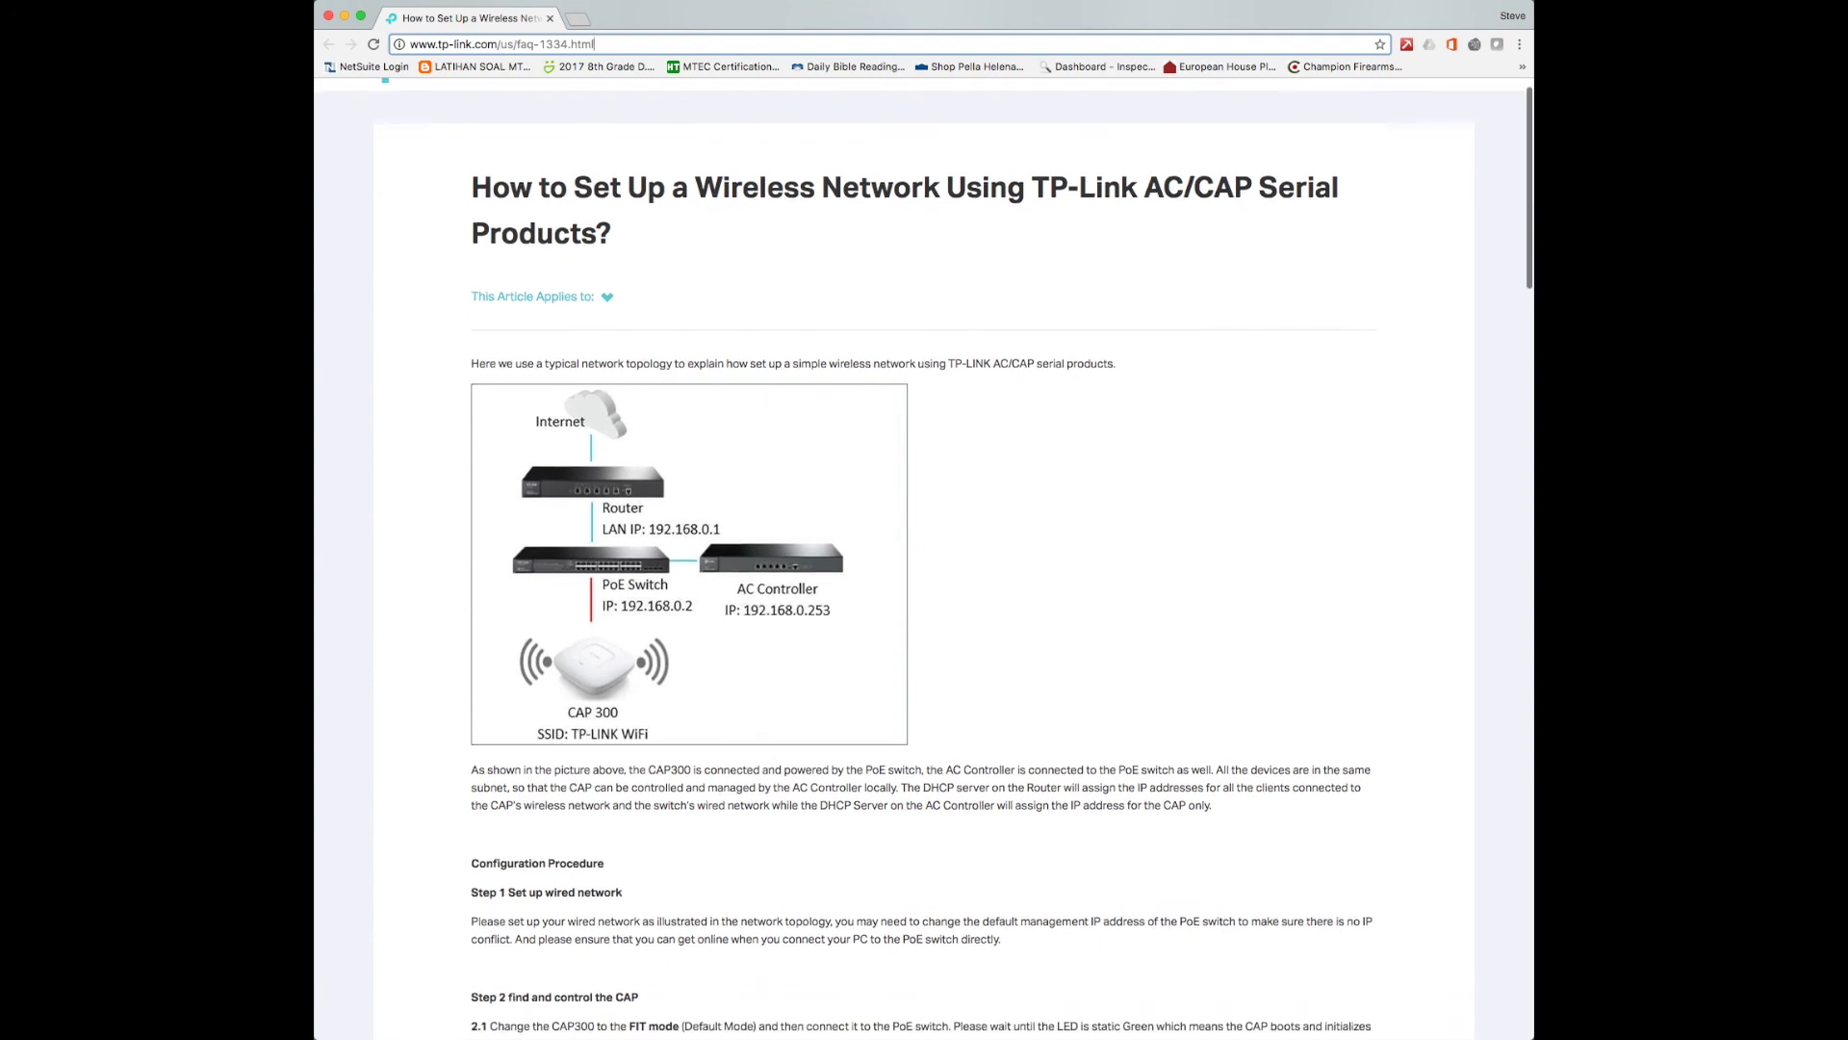
scroll(922, 555, "down", 2)
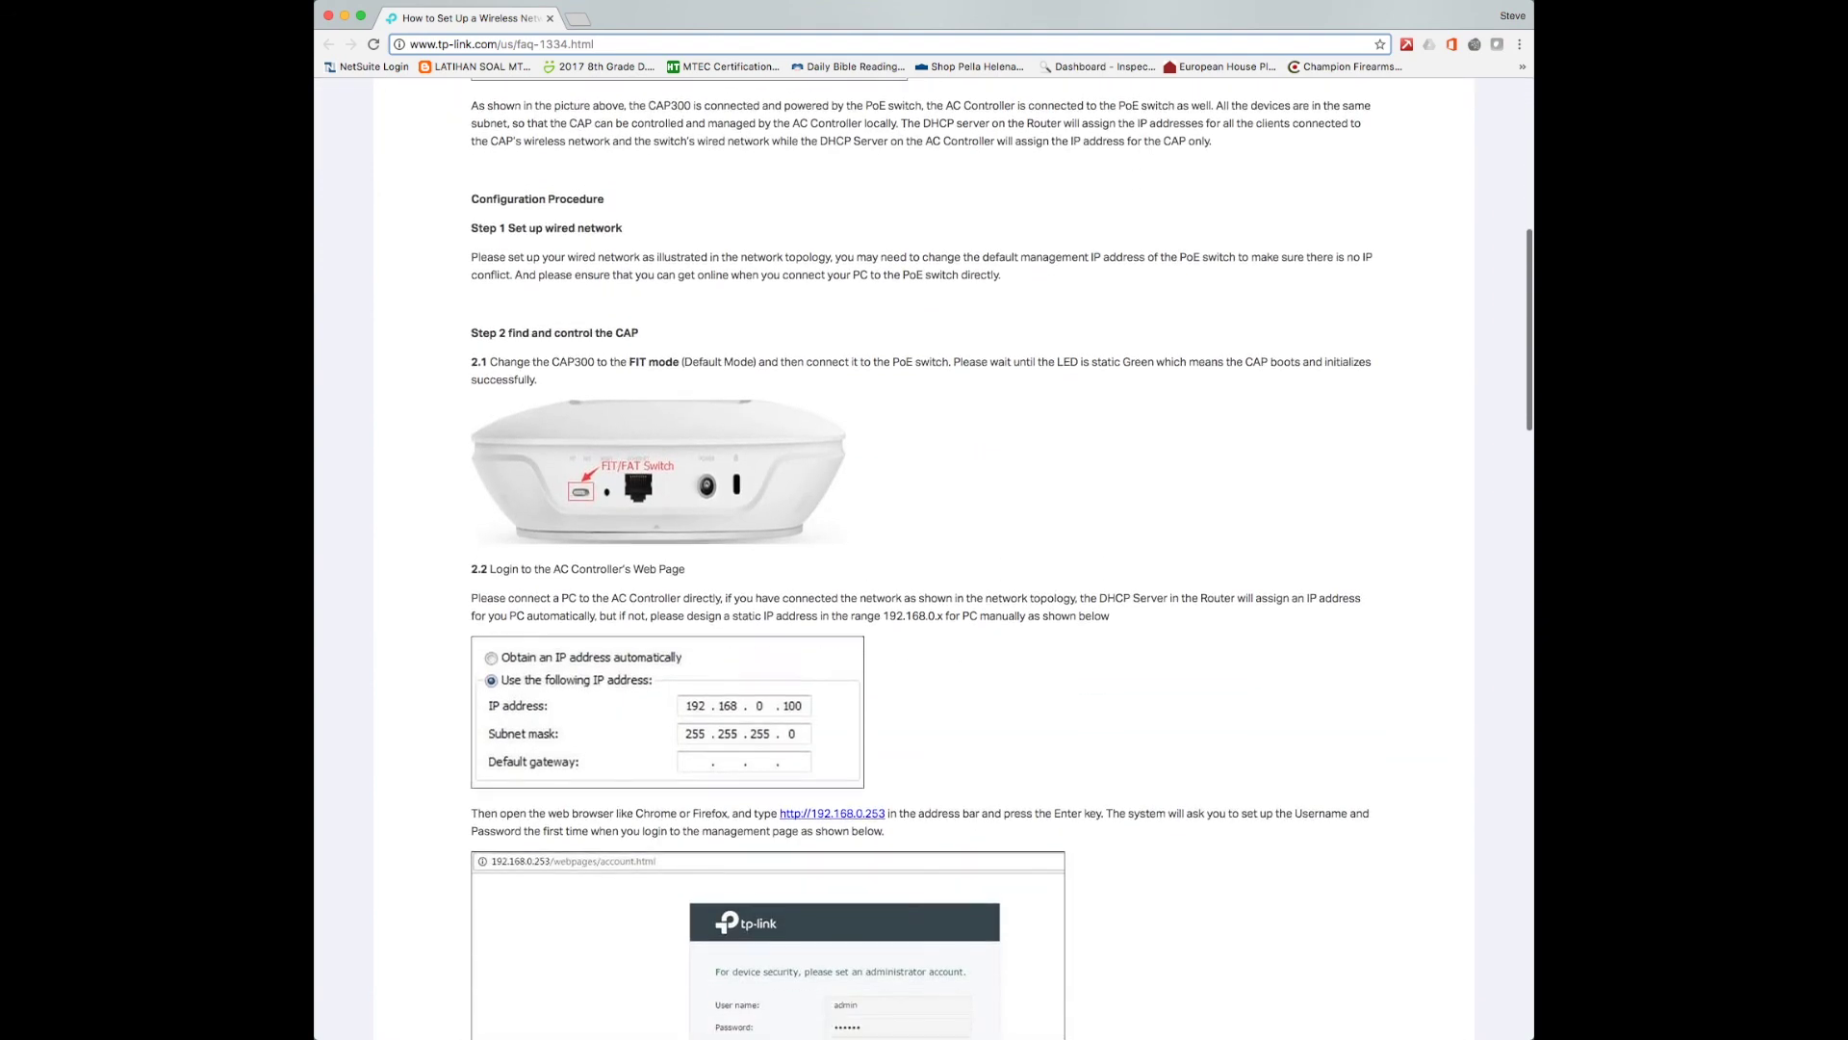
scroll(922, 554, "down", 1)
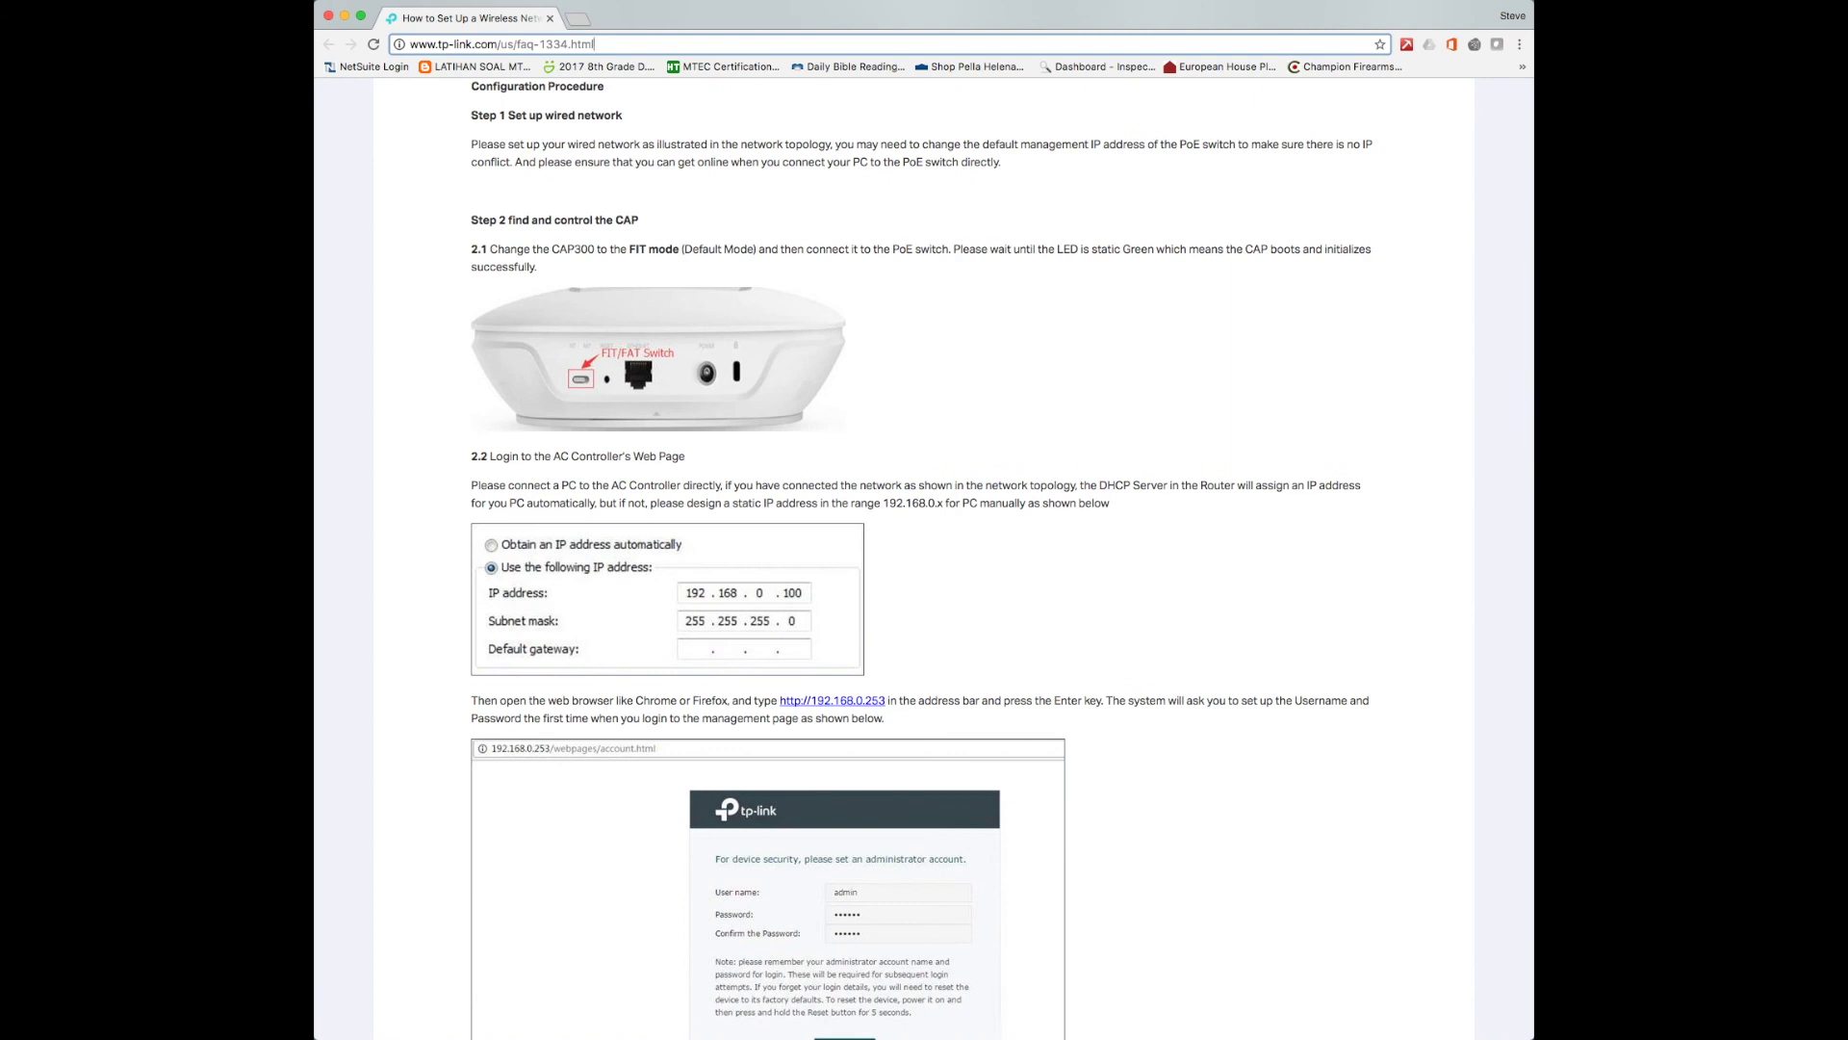
key("Return")
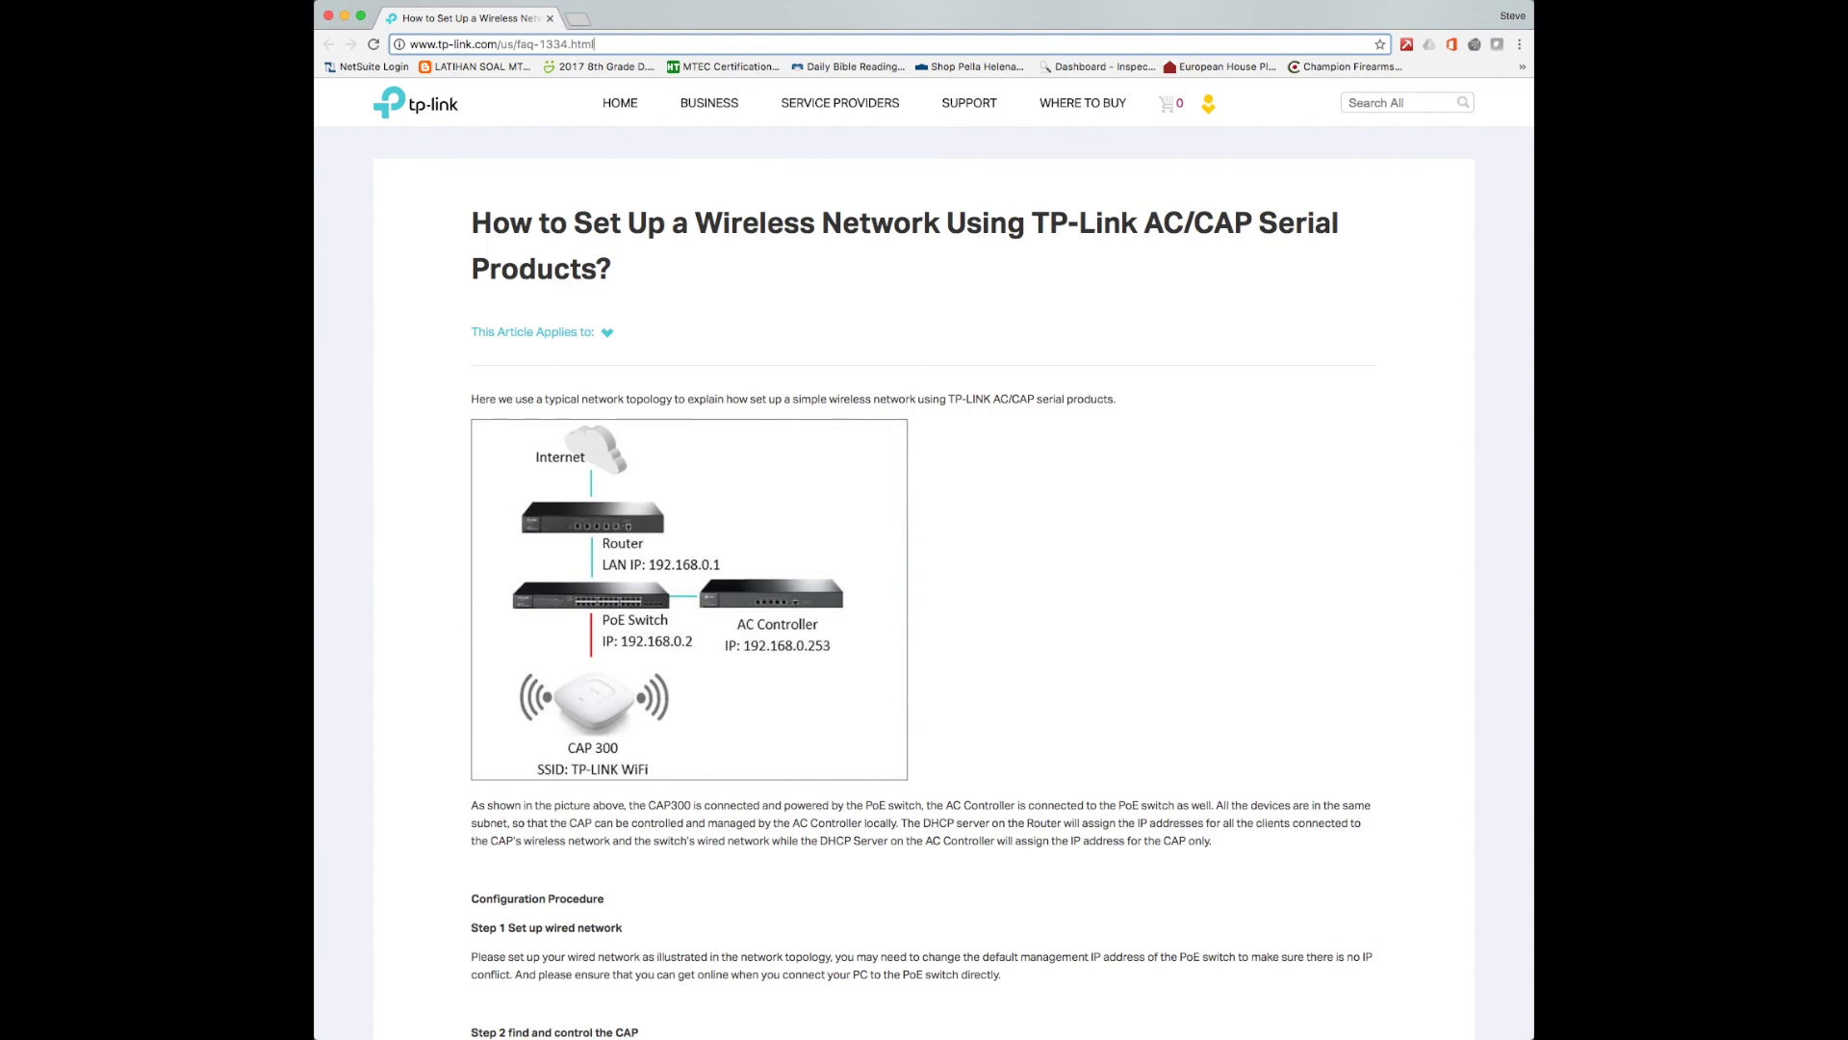
scroll(924, 558, "down", 4)
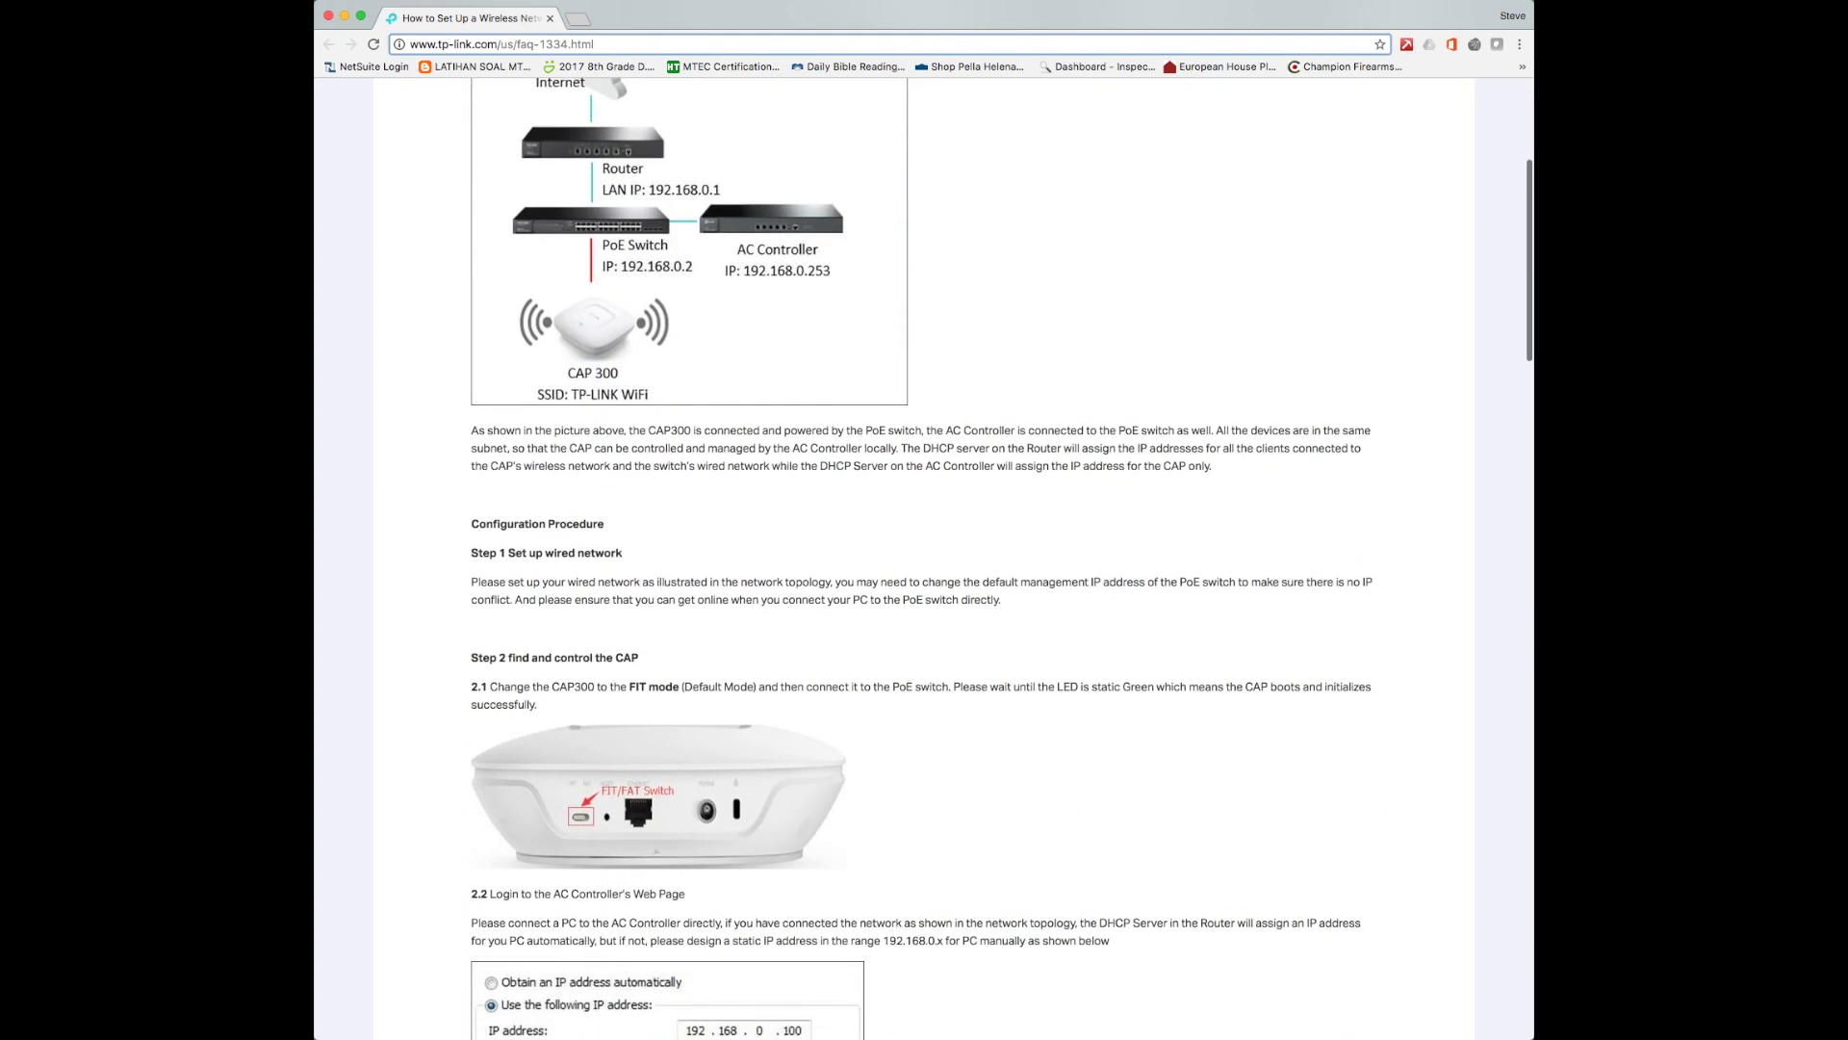
scroll(924, 559, "up", 4)
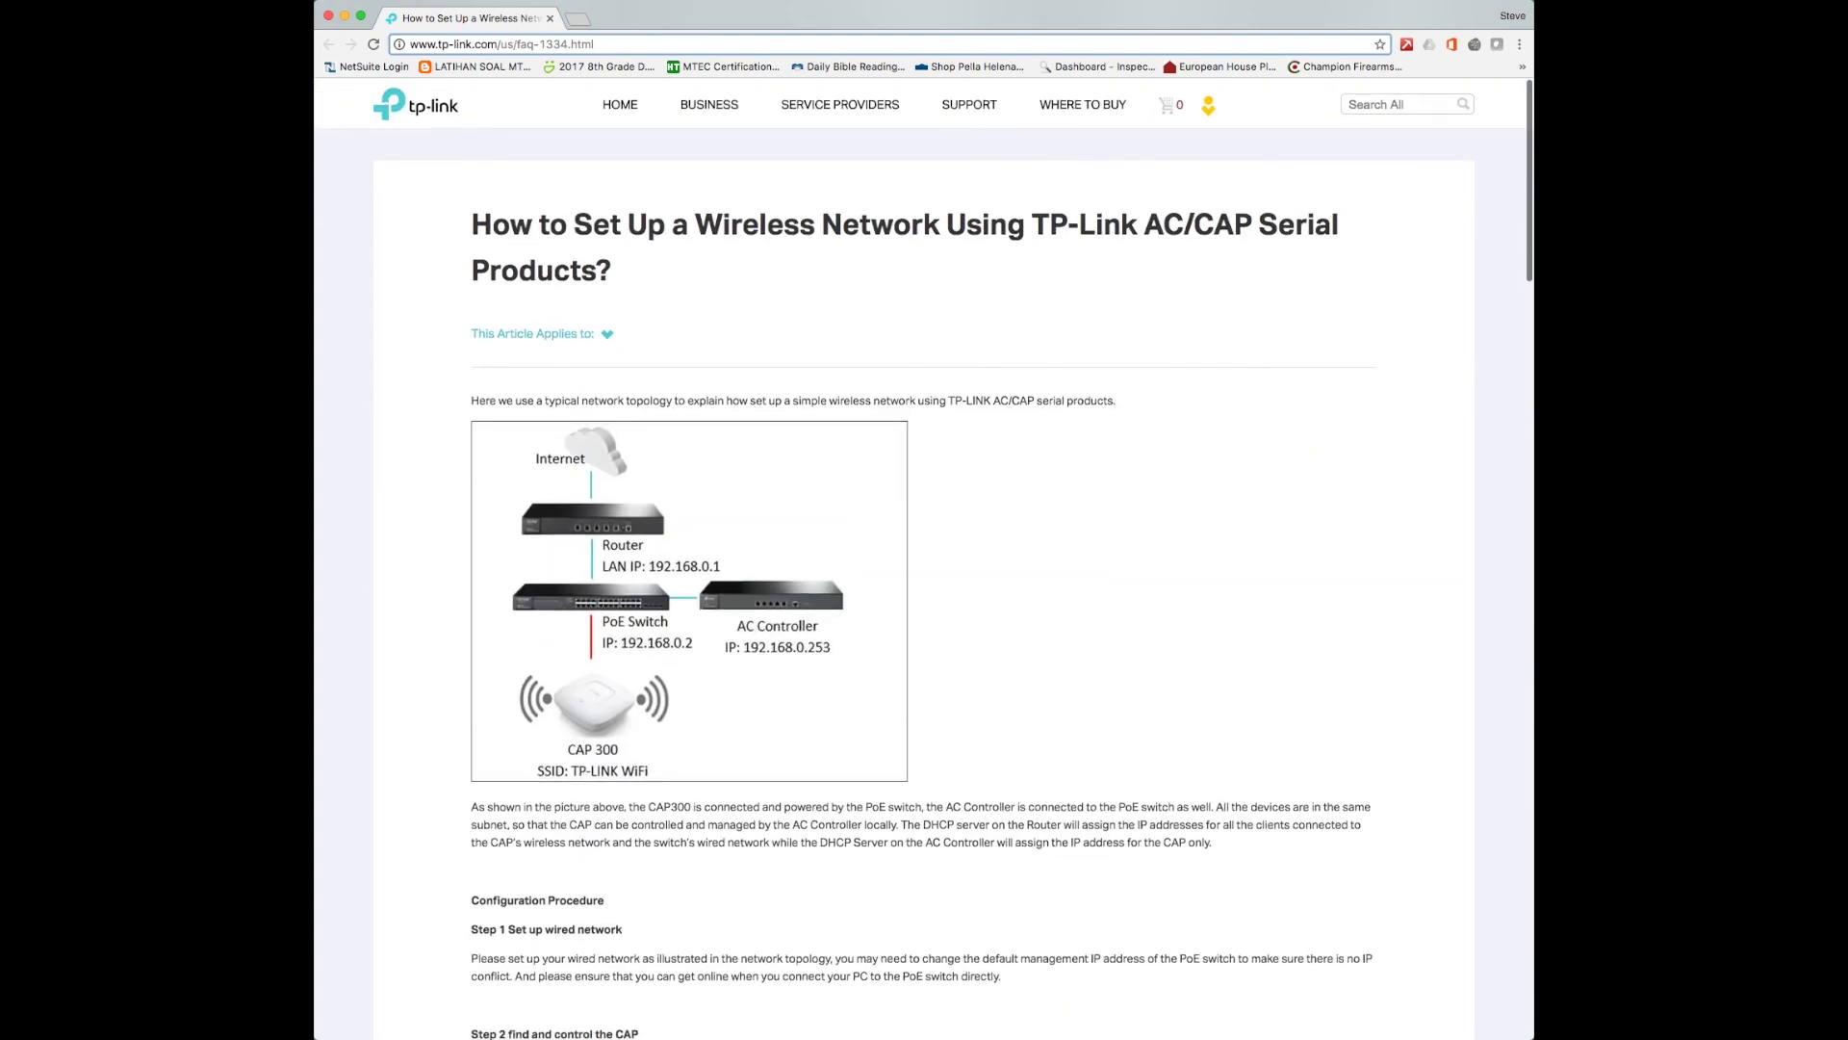